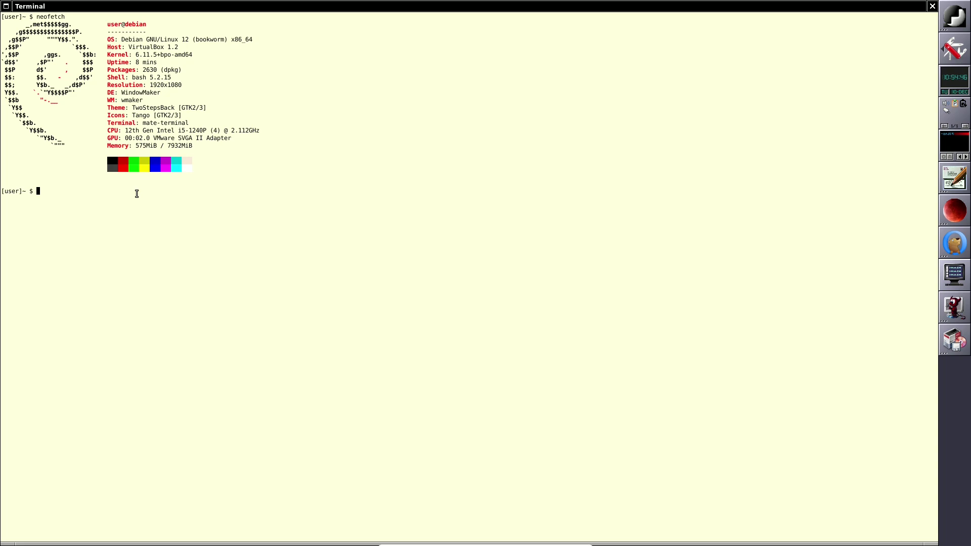
- Run inxi -sv8 and scroll back up to the start of its report
text(inxi -sv8)
key(Return)
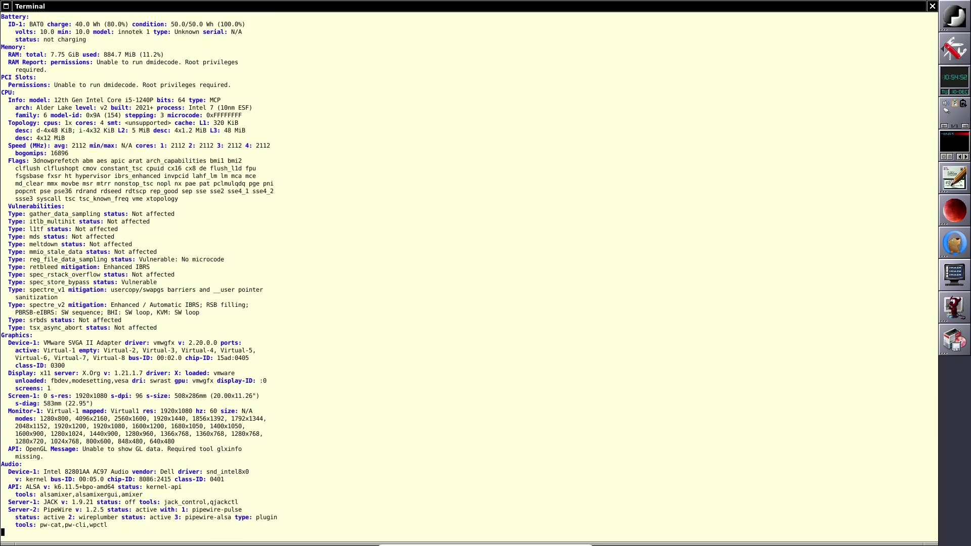
scroll(170, 285, up, 2)
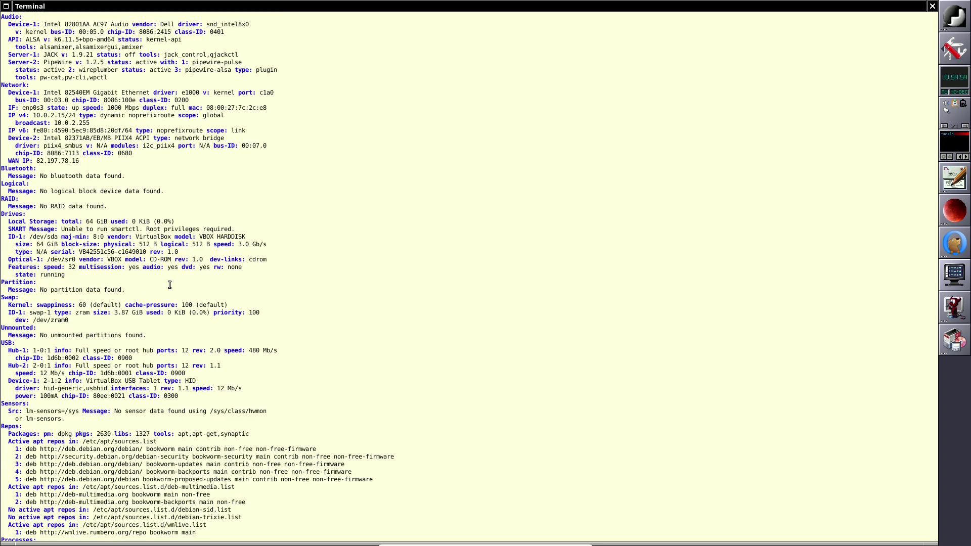
scroll(170, 285, up, 15)
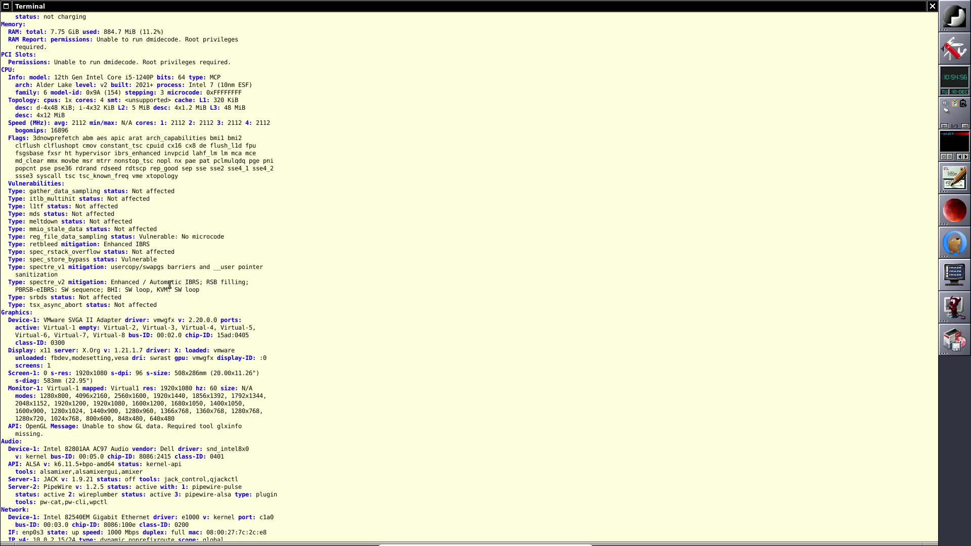
scroll(169, 285, up, 6)
scroll(170, 284, up, 5)
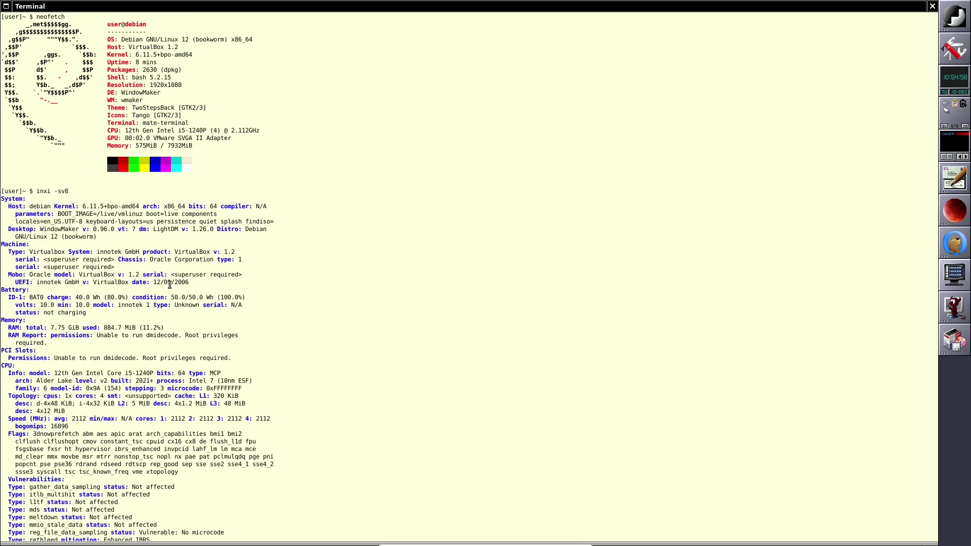
- Highlight the System heading, host, kernel, boot parameters, WindowMaker and LightDM versions
drag(4, 198, 55, 207)
click(77, 202)
drag(52, 205, 35, 205)
drag(52, 205, 115, 203)
click(292, 234)
drag(232, 206, 271, 213)
click(279, 248)
drag(21, 229, 113, 231)
click(130, 237)
drag(168, 229, 216, 232)
click(262, 247)
- Select the Desktop/Distro line, the Machine section and the RAM total in GiB
triple_click(227, 236)
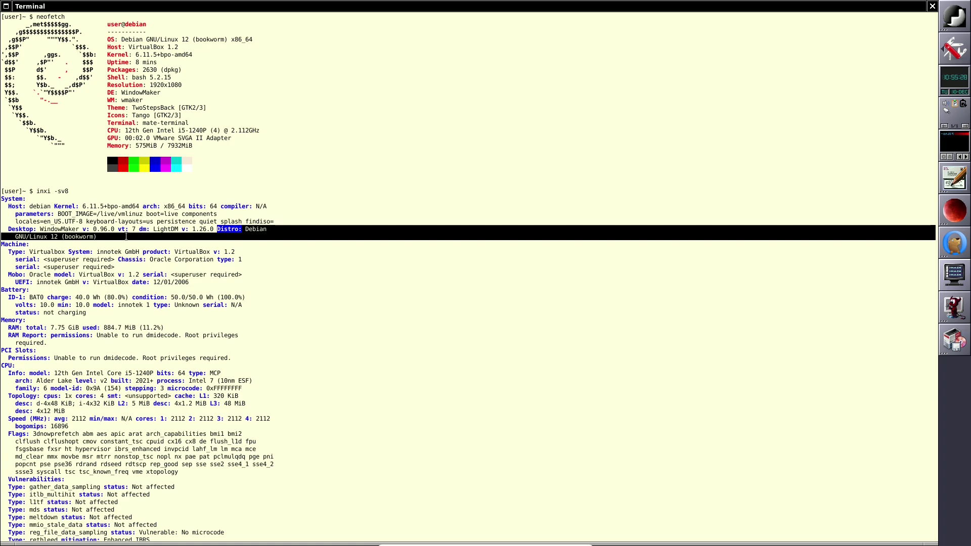
scroll(110, 275, down, 2)
click(22, 225)
drag(8, 192, 216, 240)
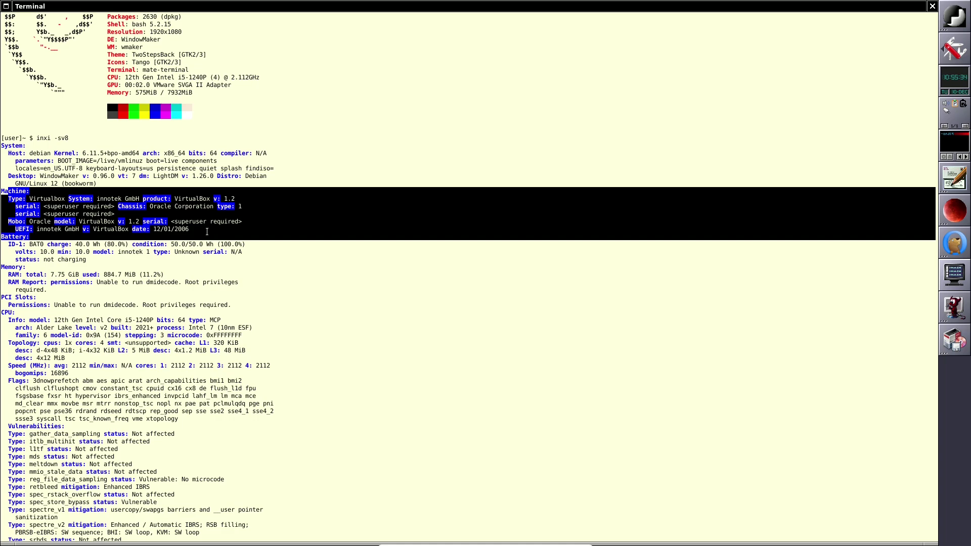
scroll(187, 230, down, 2)
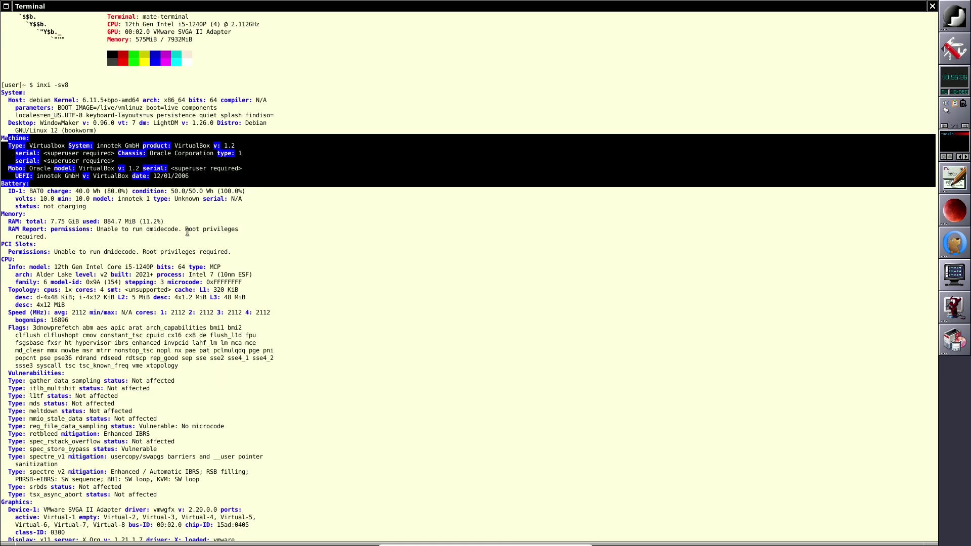
drag(34, 222, 74, 221)
click(229, 224)
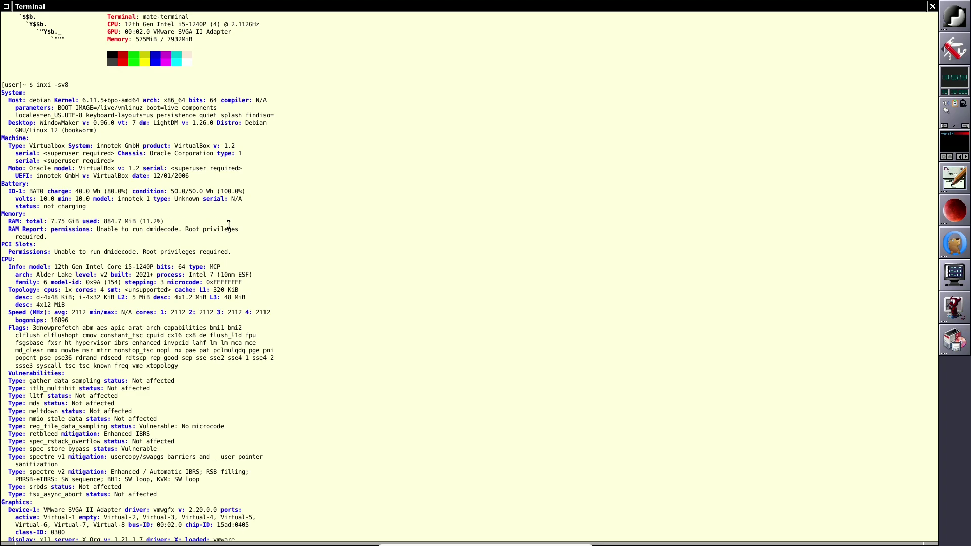
drag(80, 221, 169, 219)
click(104, 221)
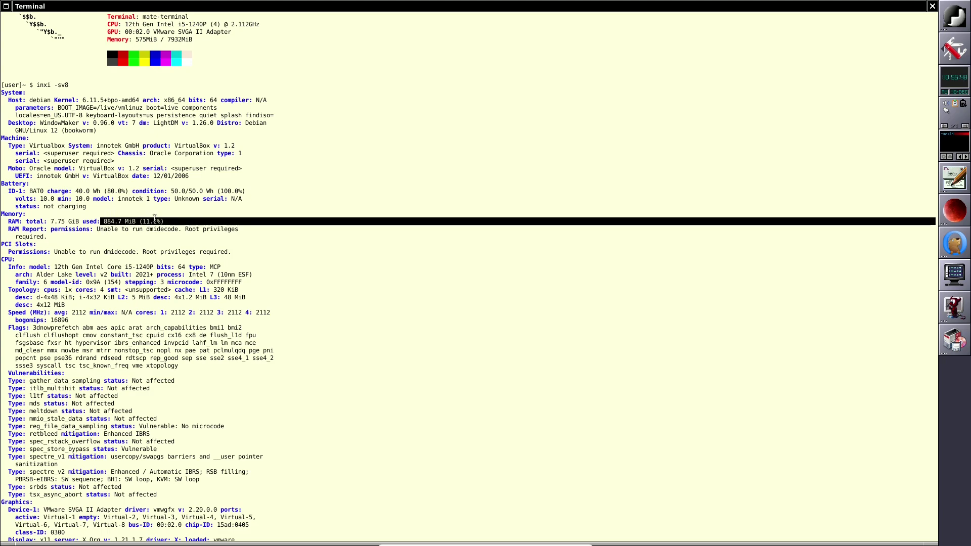
- Highlight the X.Org version, vmwgfx driver, 1920x1080 screen details, and JACK and PipeWire versions
scroll(130, 222, down, 5)
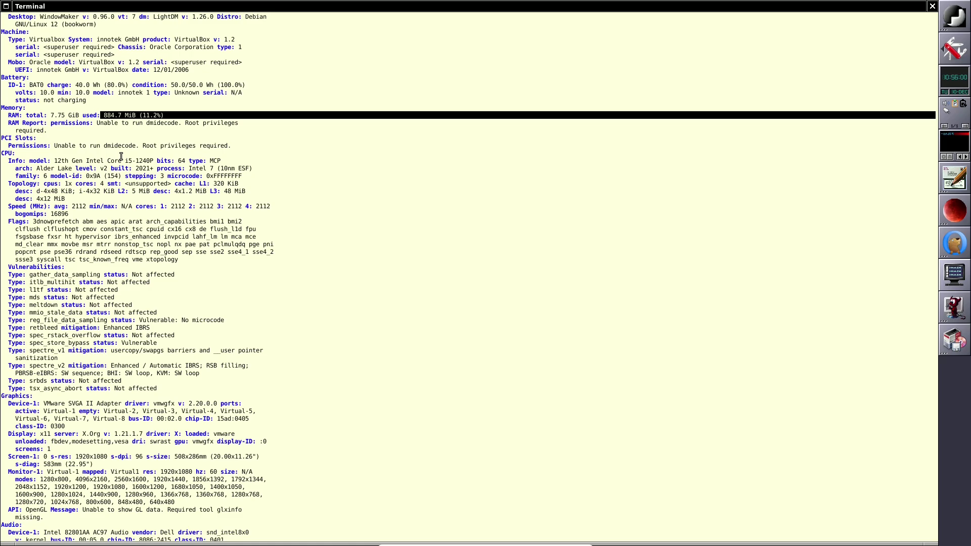
scroll(144, 225, down, 2)
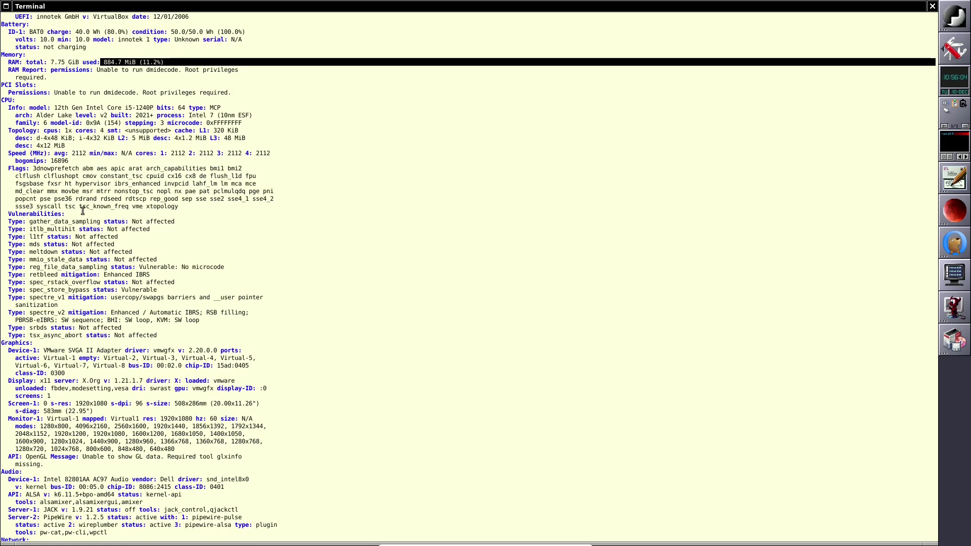
scroll(83, 210, down, 10)
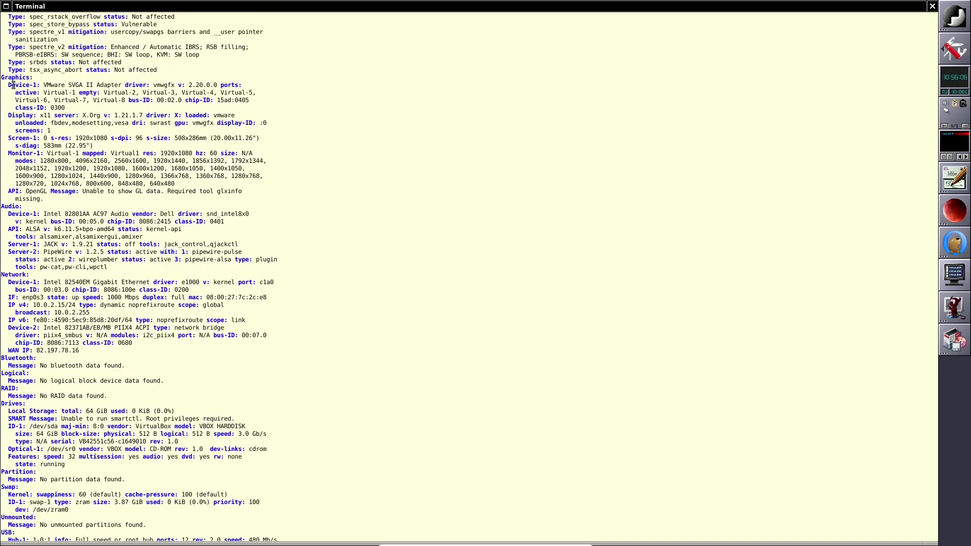
drag(8, 116, 143, 116)
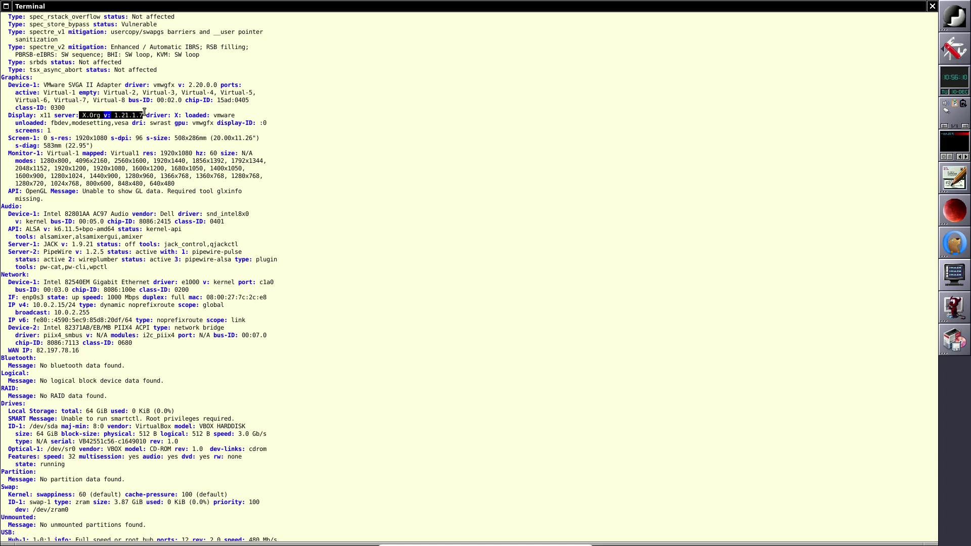
click(253, 115)
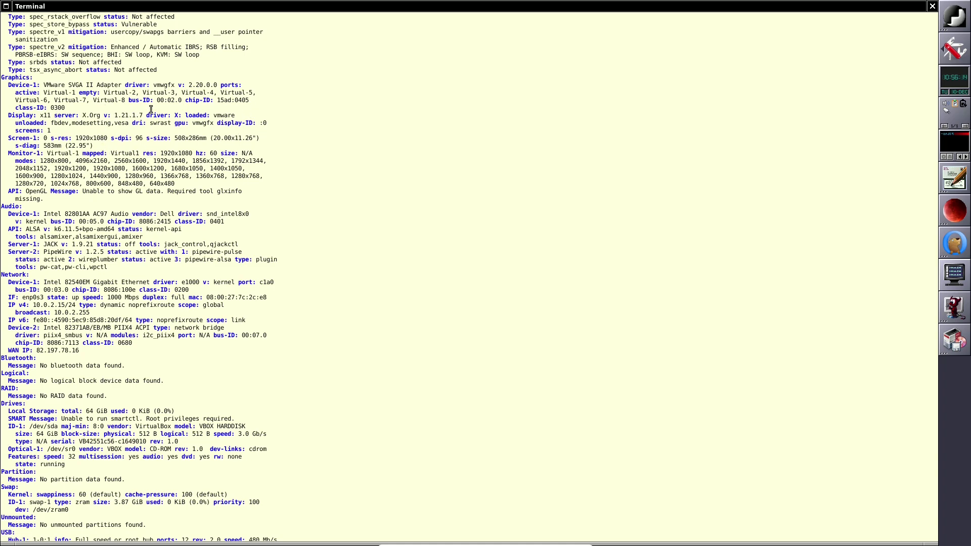
drag(171, 85, 217, 82)
click(283, 104)
drag(18, 146, 171, 184)
drag(65, 138, 111, 139)
drag(37, 244, 102, 246)
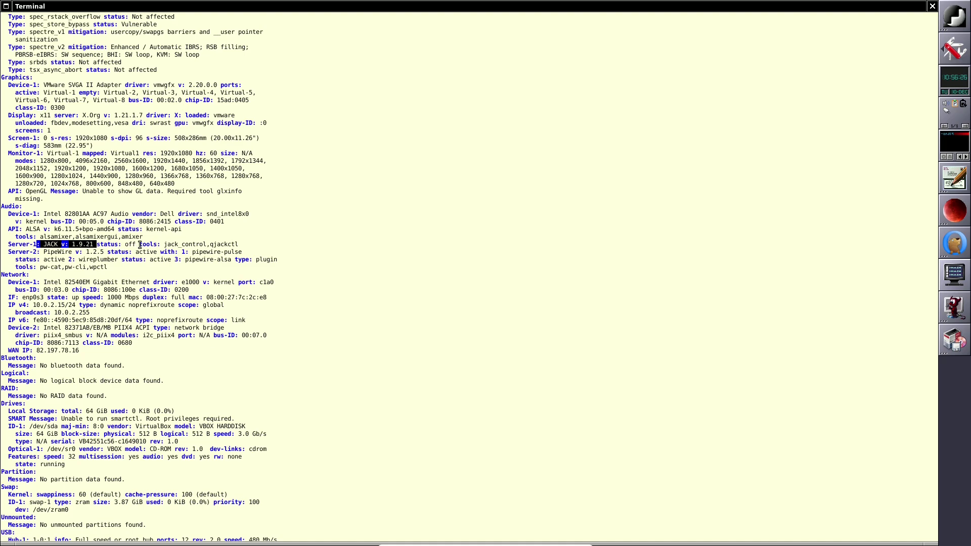
click(139, 246)
drag(44, 253, 107, 256)
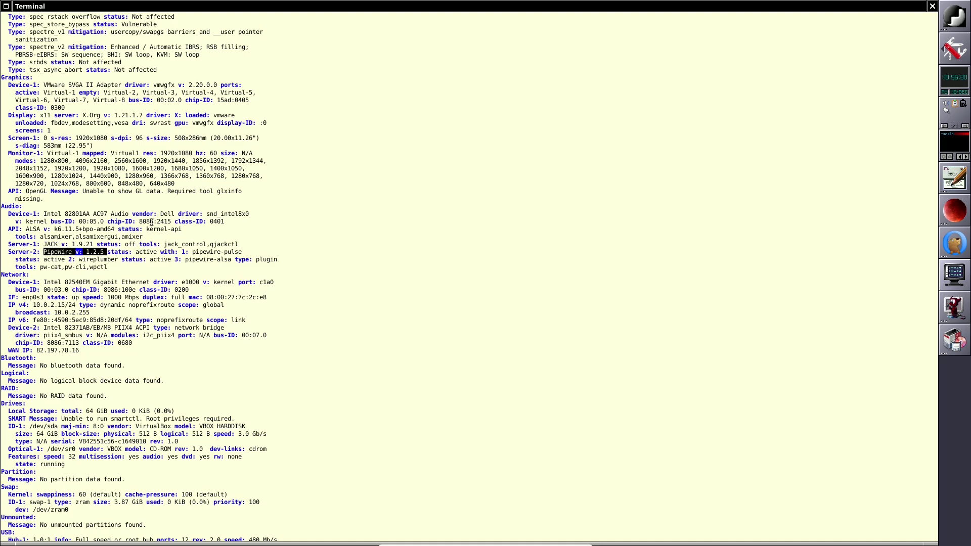
- Scroll to the Info summary and highlight the count of 177 processes
scroll(83, 232, down, 3)
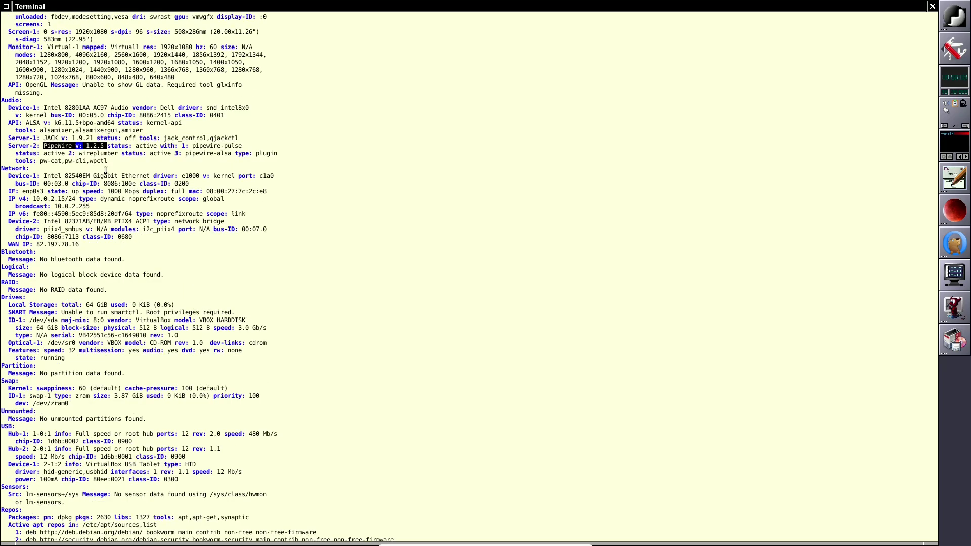
scroll(136, 246, down, 3)
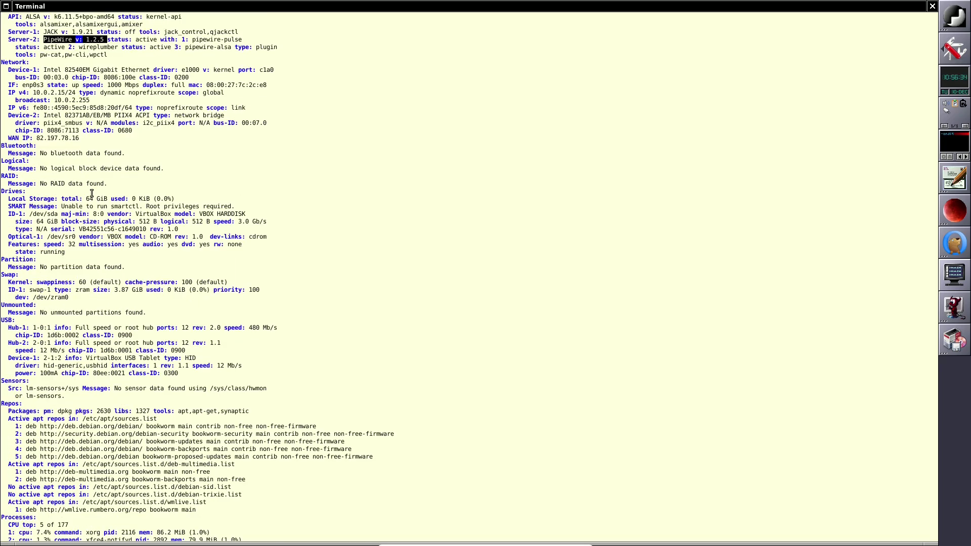
scroll(124, 244, down, 3)
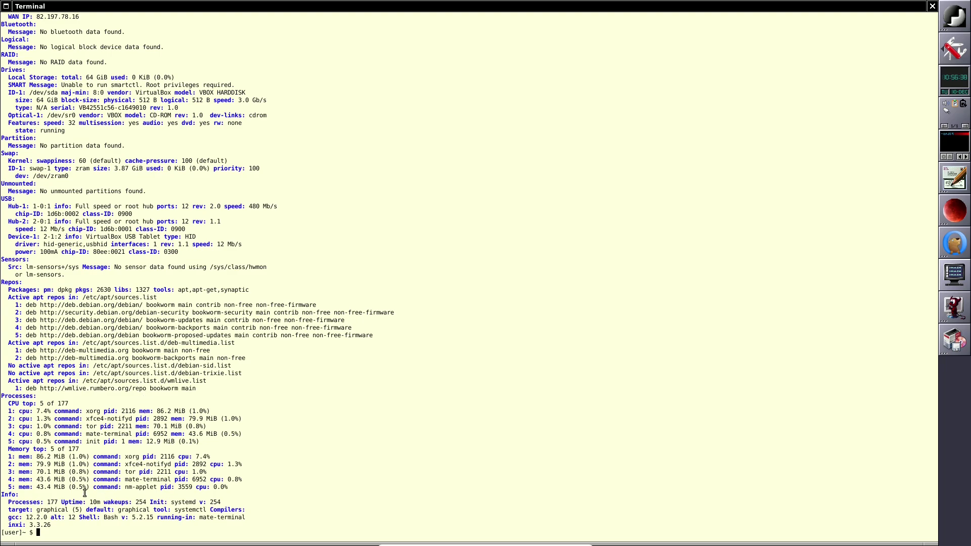
drag(9, 502, 223, 502)
- Highlight the Bash and inxi 3.3.26 versions, then run cat /etc/issue
click(151, 501)
click(135, 507)
drag(81, 518, 156, 520)
click(156, 520)
drag(25, 526, 58, 528)
click(64, 527)
text(cat /etc/issue)
key(Return)
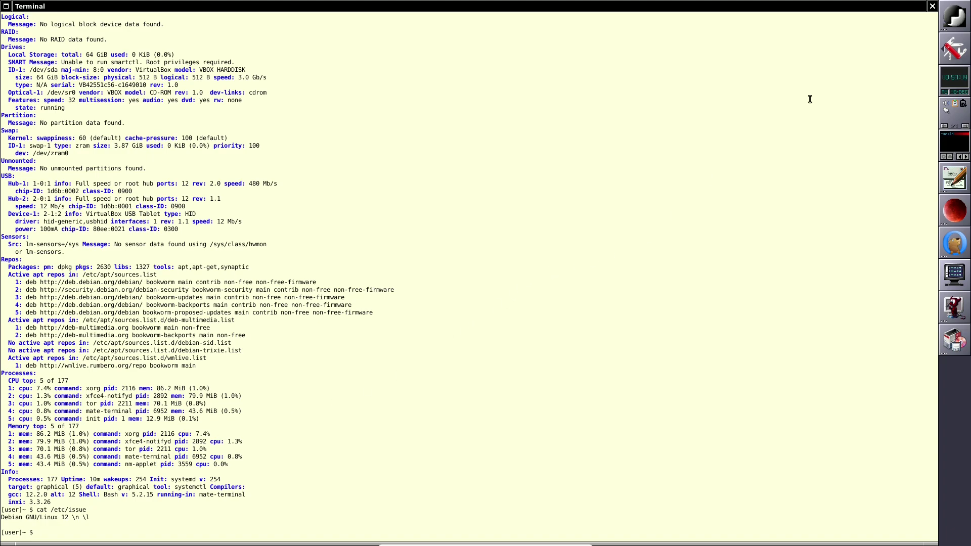
- Close the terminal and browse the root menu's Applications submenus, including Terminals, Video and Privacy
click(933, 7)
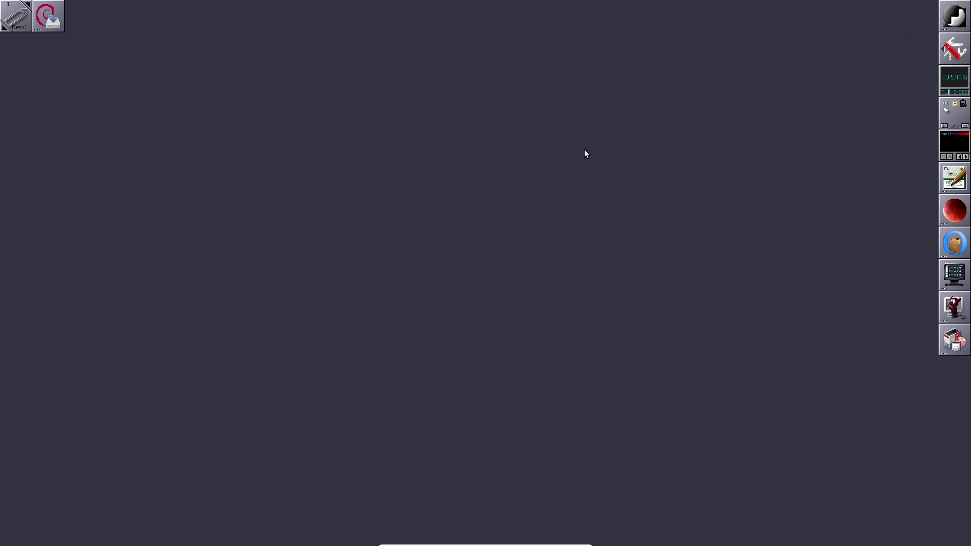
right_click(338, 153)
mouse_move(340, 168)
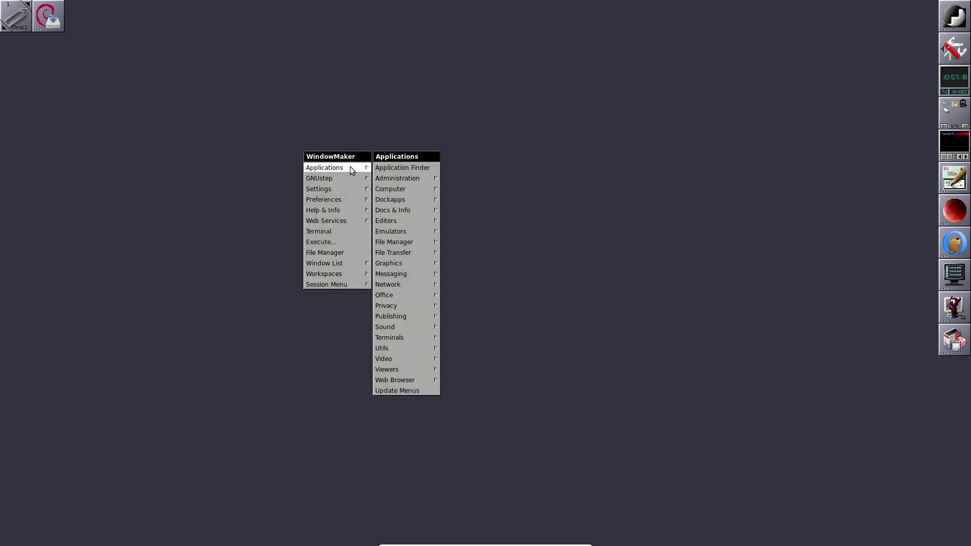
mouse_move(401, 177)
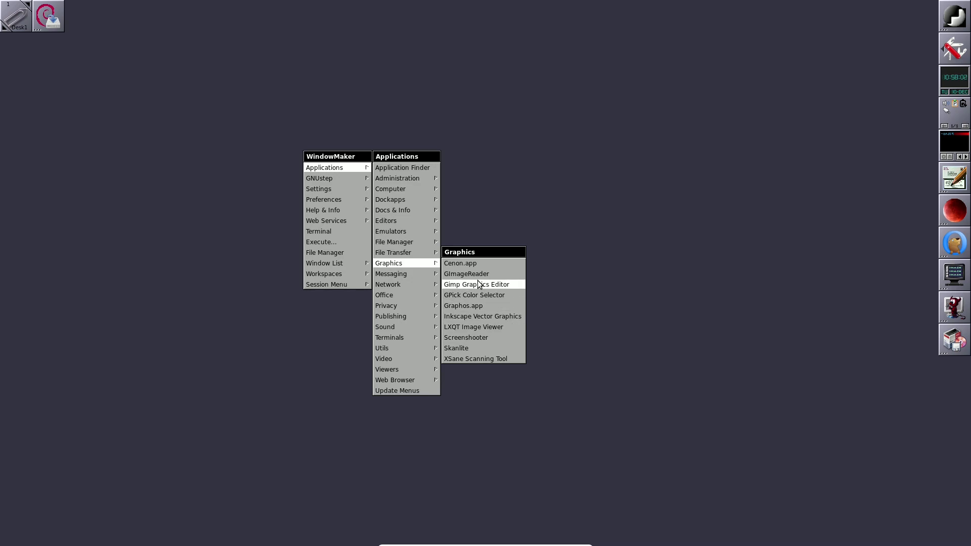
mouse_move(413, 274)
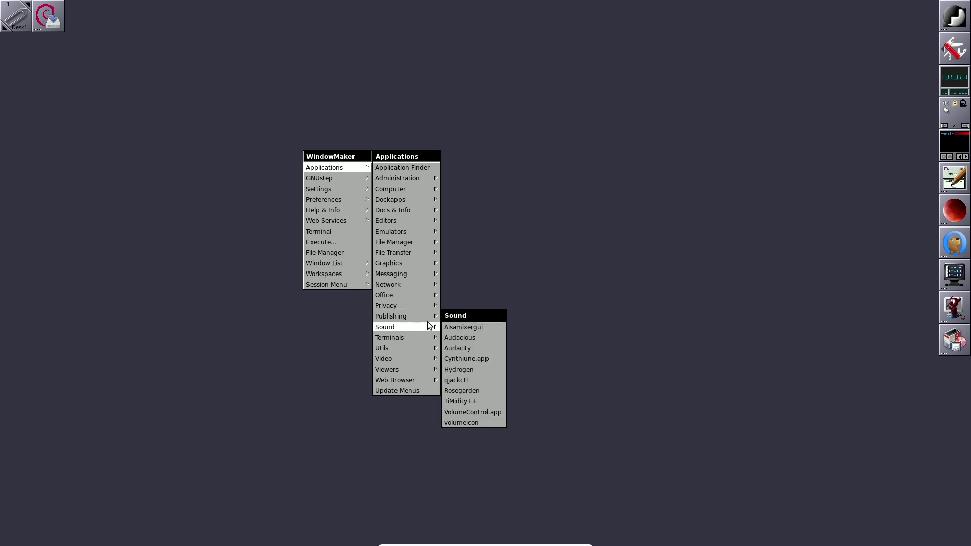
mouse_move(424, 318)
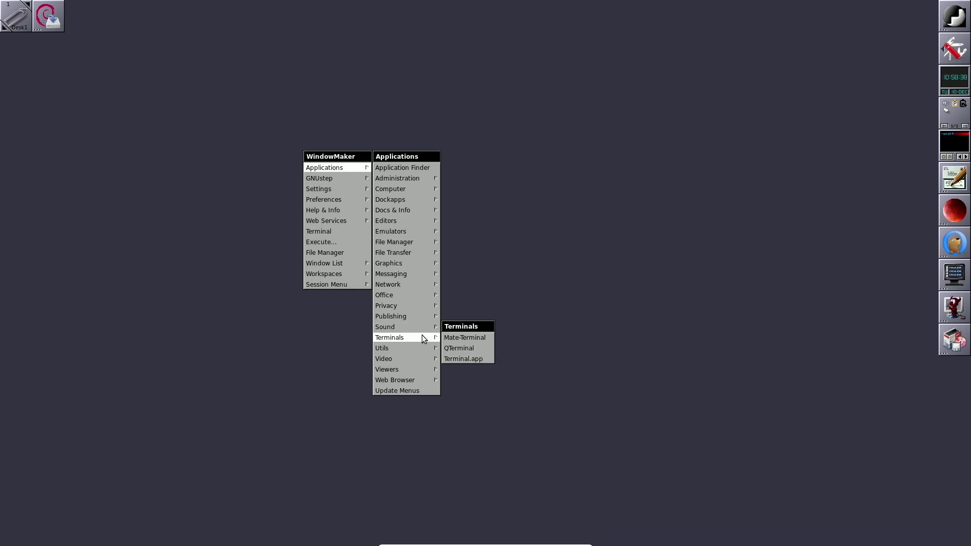
mouse_move(414, 348)
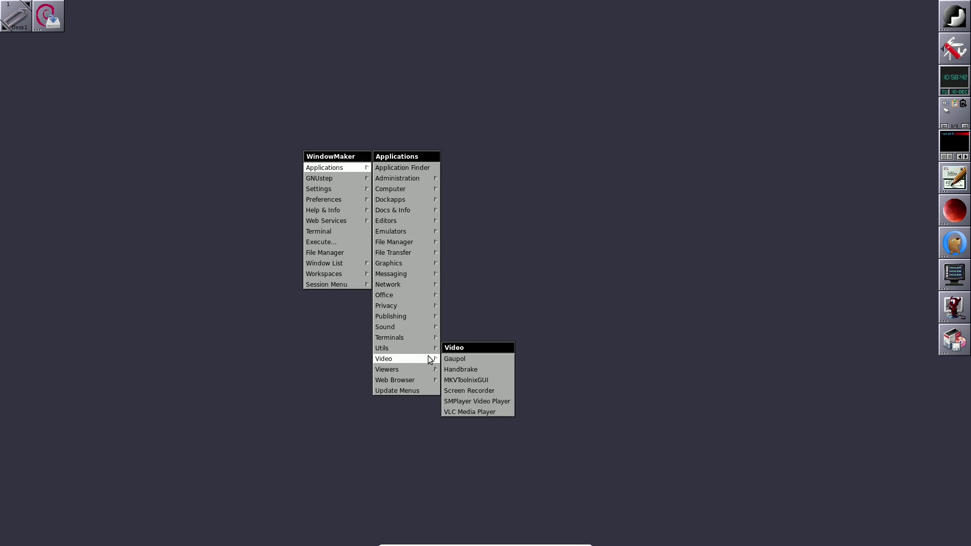
mouse_move(424, 379)
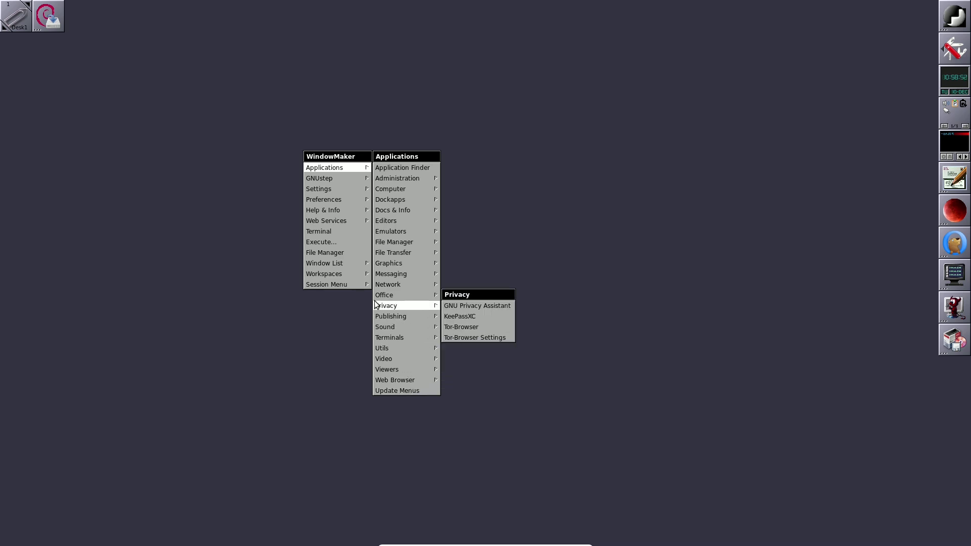
mouse_move(331, 288)
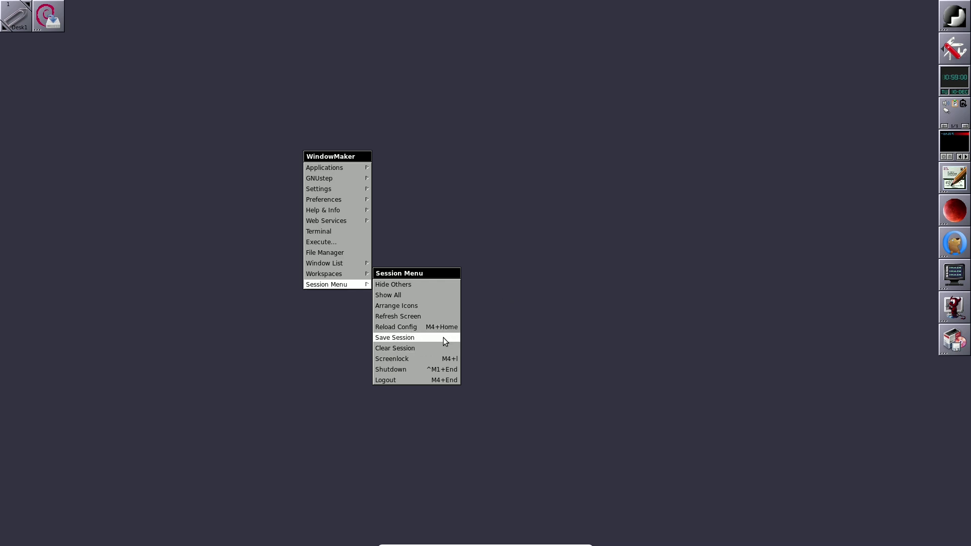
- Open the file manager, shade and unshade it, maximize it, view Applications, then close it
click(352, 259)
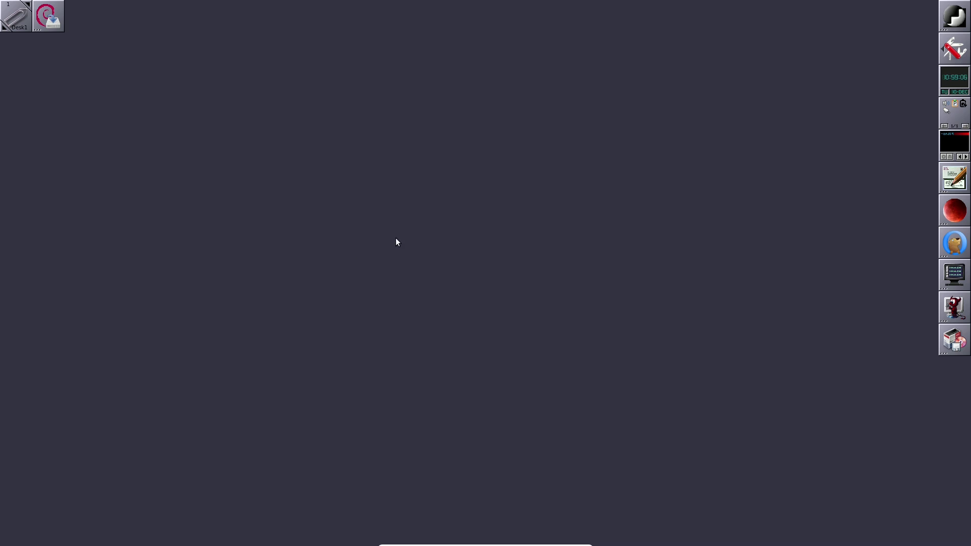
double_click(282, 11)
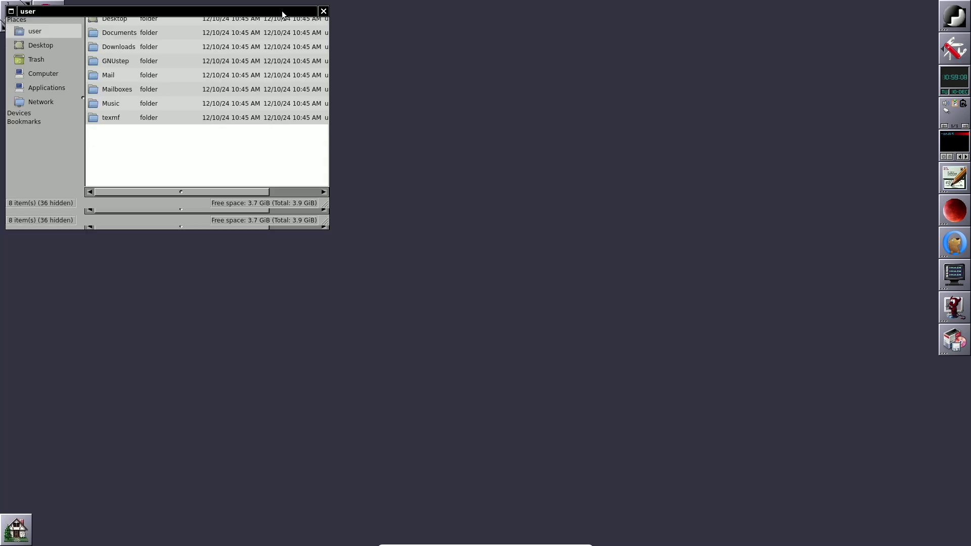
double_click(282, 11)
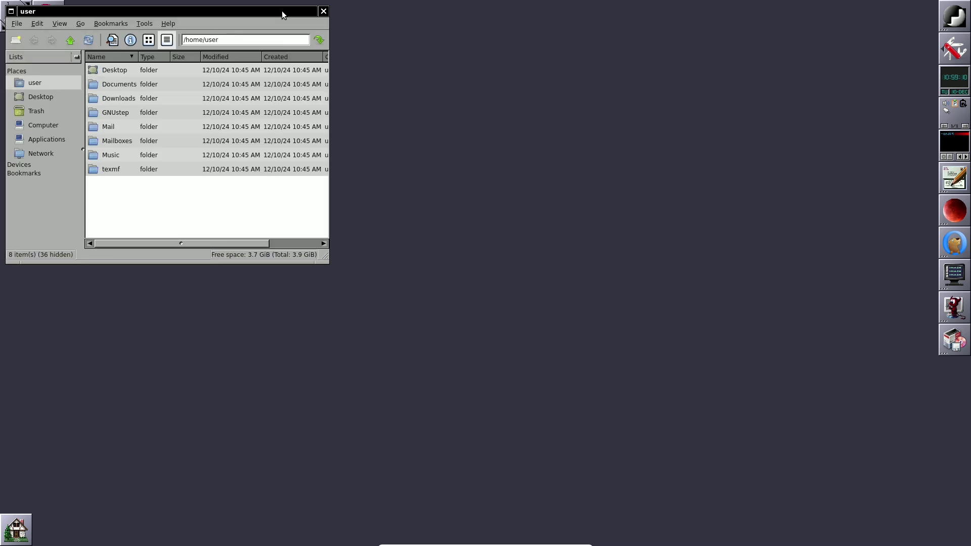
right_click(282, 12)
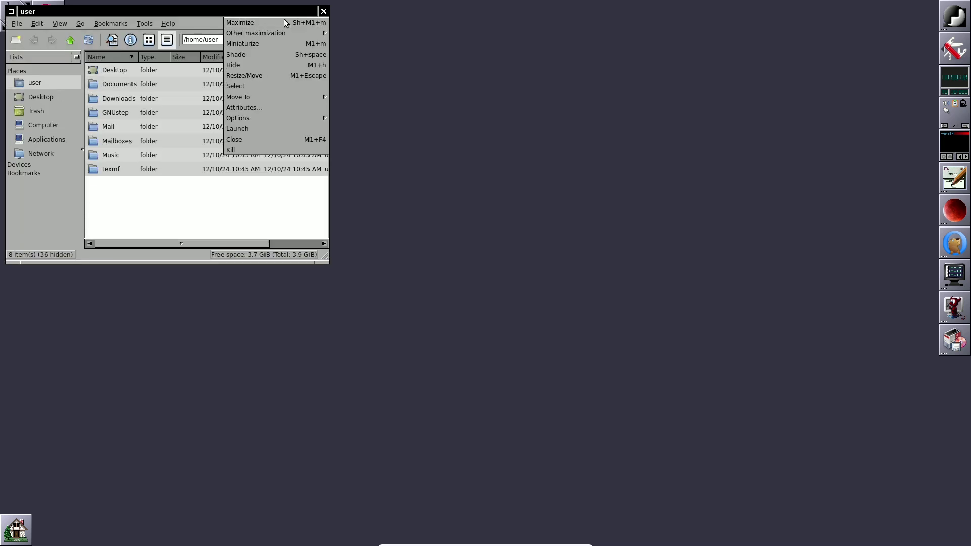
click(284, 21)
click(58, 135)
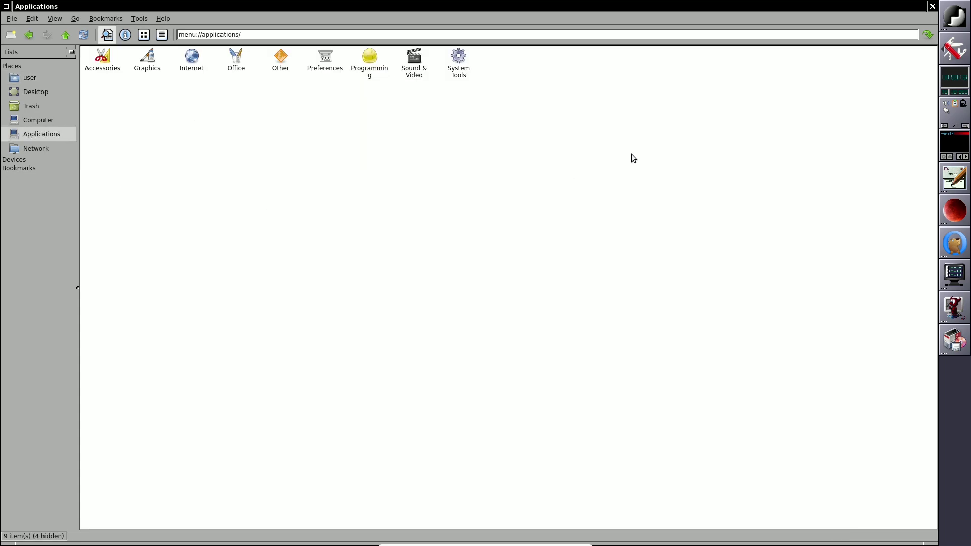
click(931, 7)
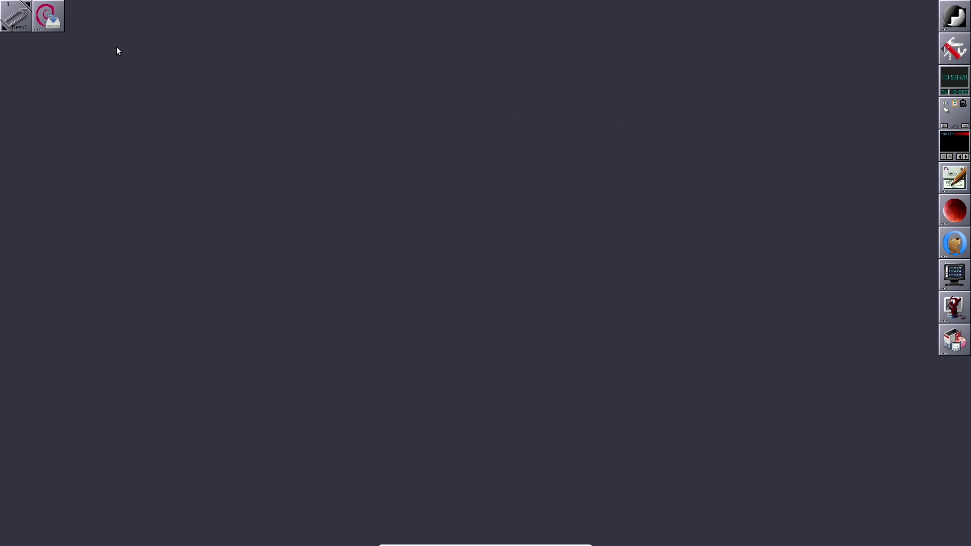
- Launch and dismiss the Install Window Maker Live to Disk notice, then show the browser's dock menu
right_click(46, 14)
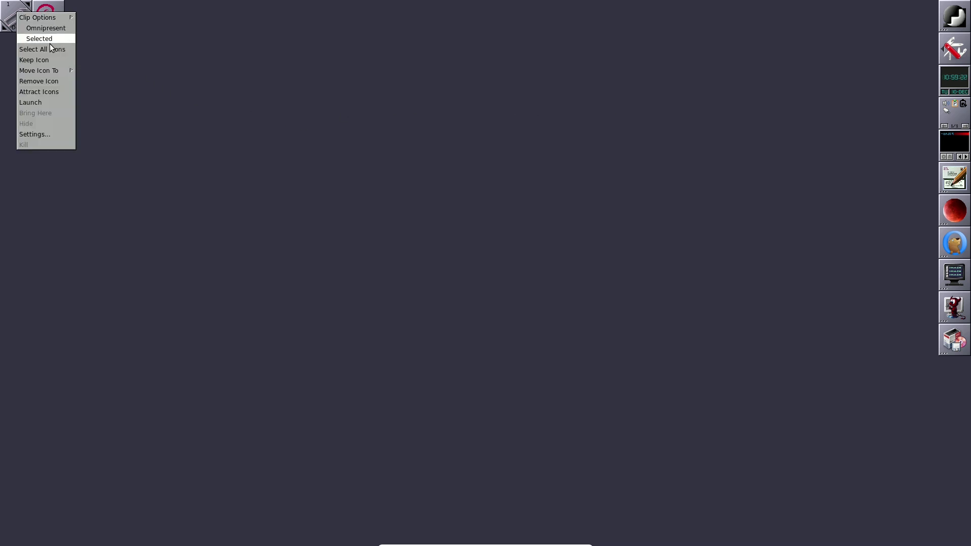
click(43, 102)
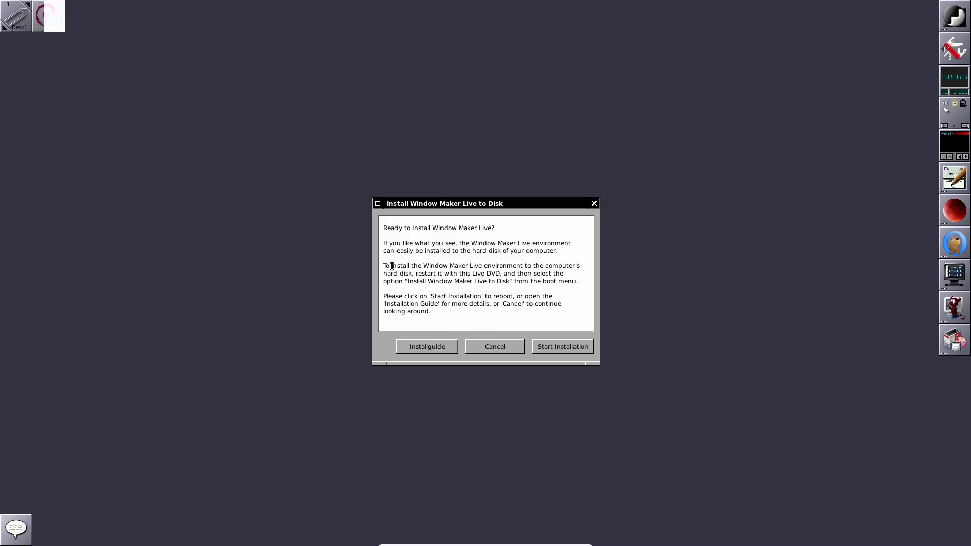
click(595, 203)
right_click(960, 247)
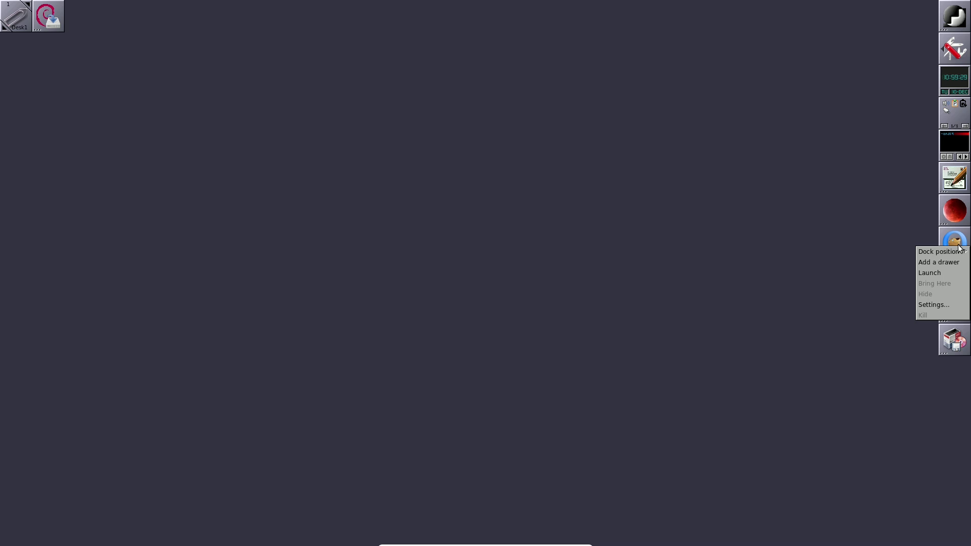
- Launch Otter Browser and restore the previous session with the chosen tabs, including kernel.org
click(940, 274)
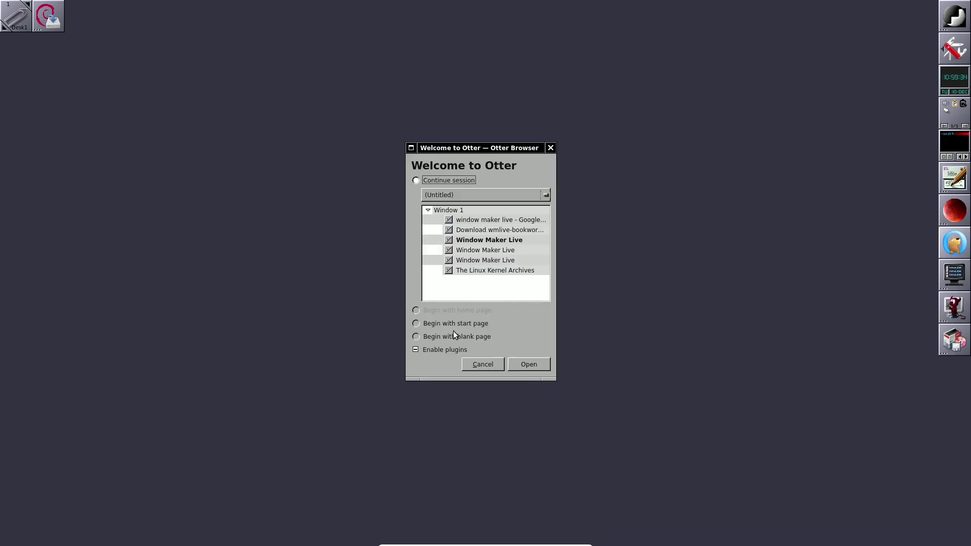
click(500, 195)
click(466, 281)
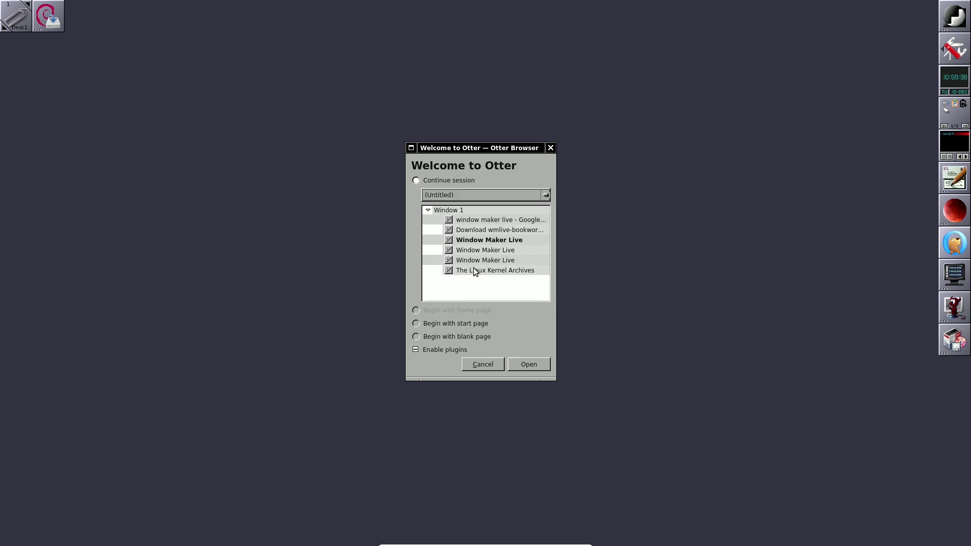
click(449, 261)
click(449, 250)
click(448, 240)
click(448, 230)
click(448, 219)
click(449, 270)
click(529, 364)
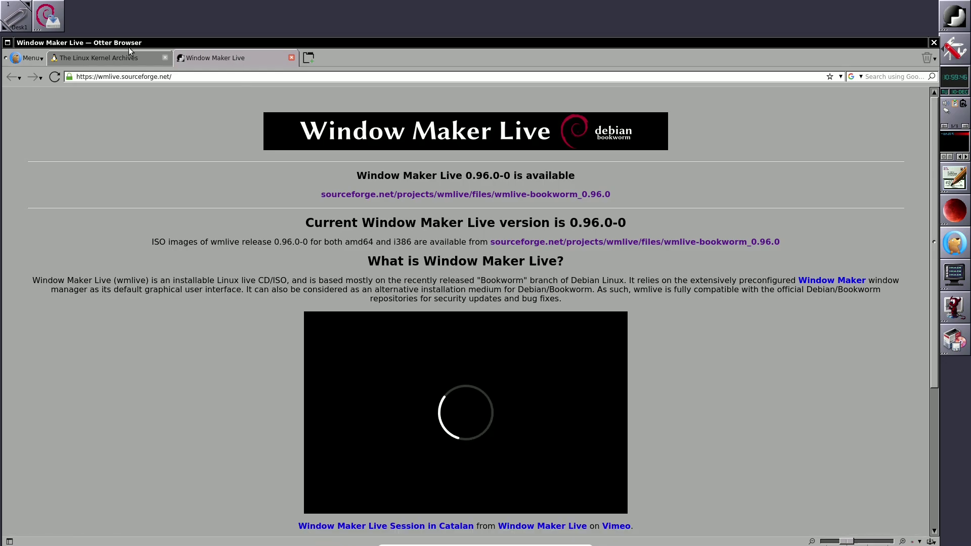
- On the kernel.org tab, highlight versions 6.11.11, 6.13-rc2 and 6.12.4
click(120, 56)
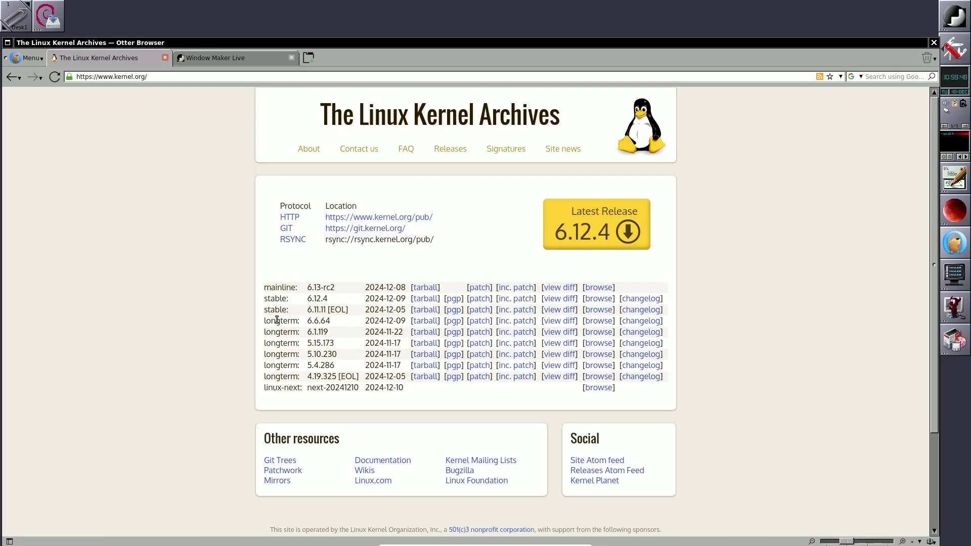
drag(275, 310, 353, 309)
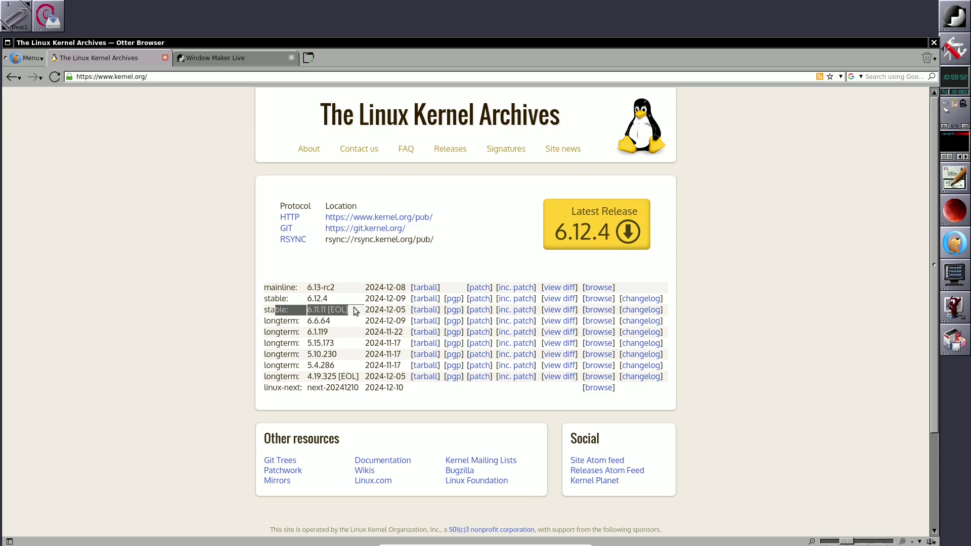
click(351, 308)
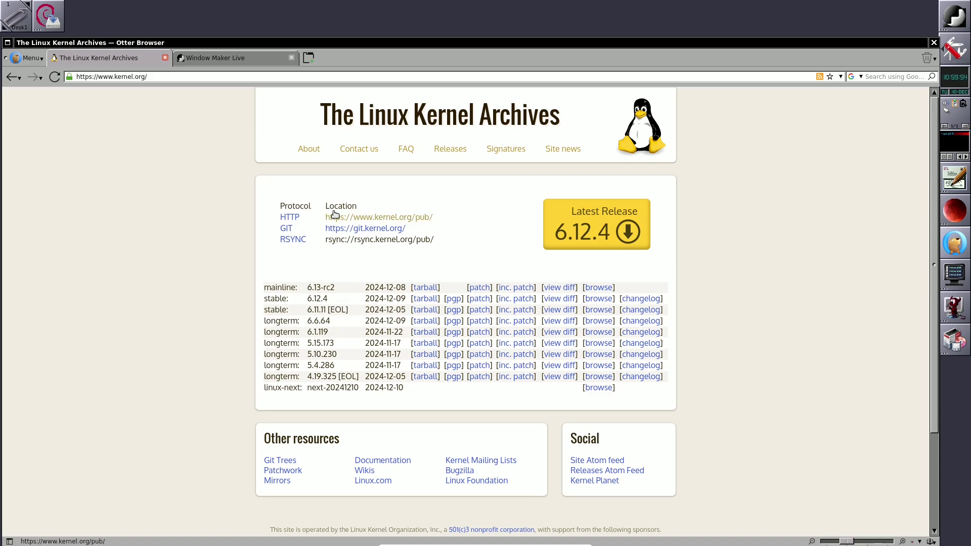
drag(291, 287, 337, 288)
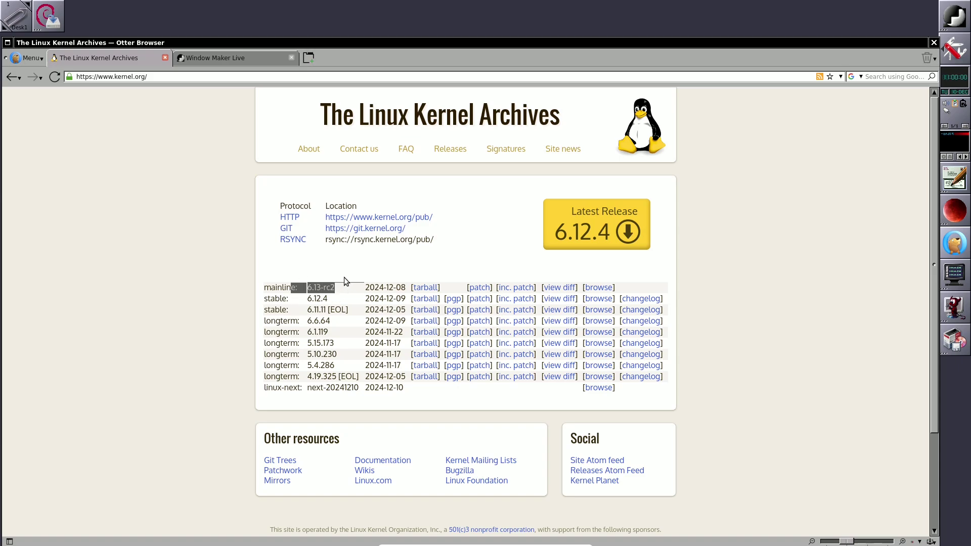
drag(288, 299, 329, 300)
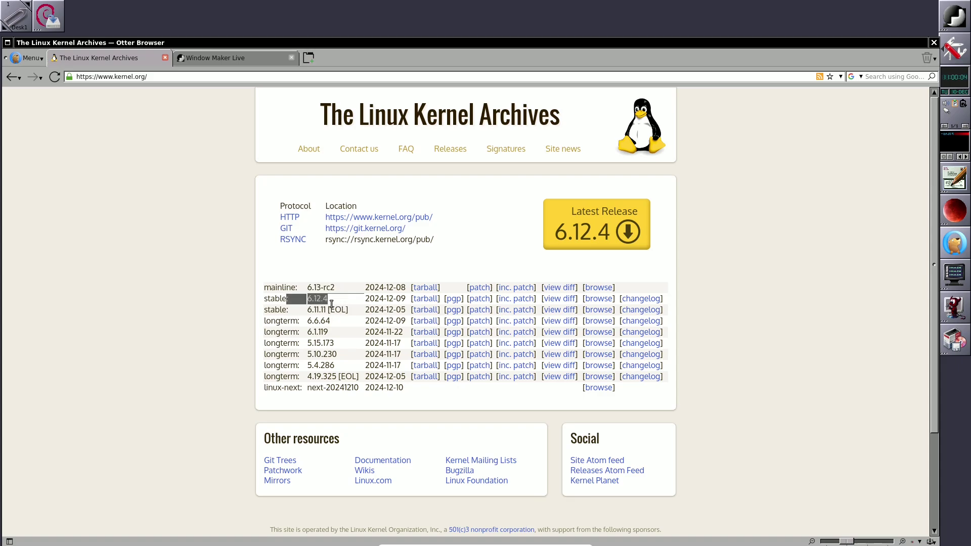
click(452, 150)
- Highlight the 6.12 longterm kernel's maintainers and end-of-life date, then close the Window Maker Live tab
scroll(425, 274, down, 2)
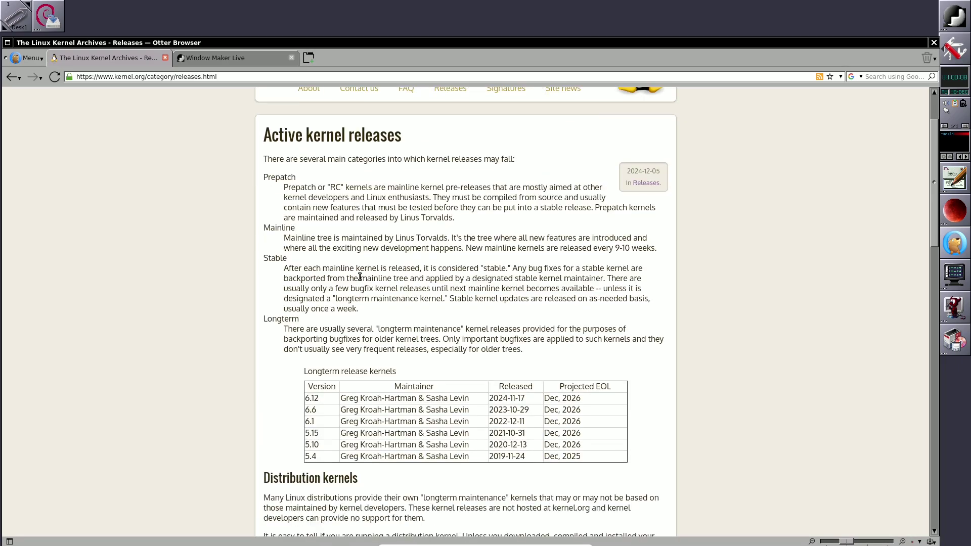
drag(338, 400, 475, 398)
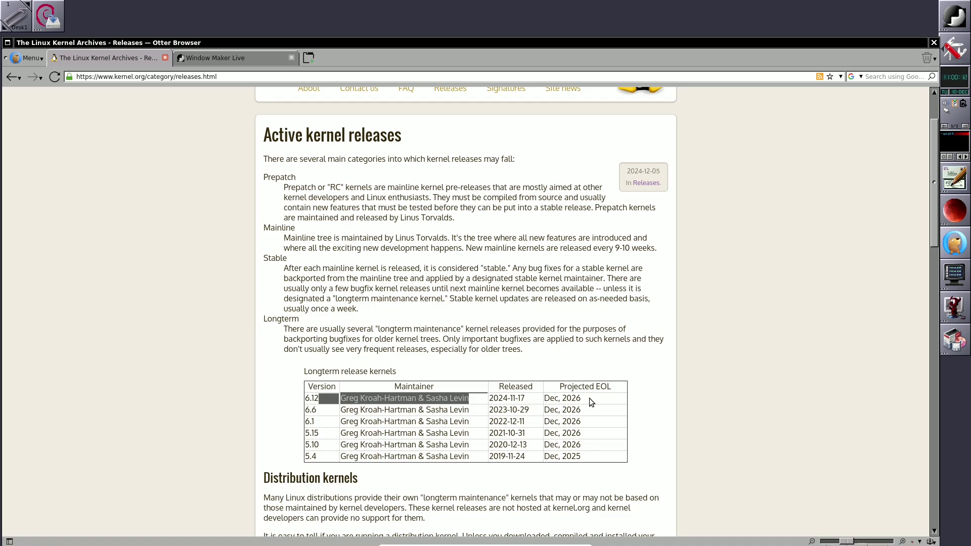
drag(590, 399, 530, 400)
click(532, 402)
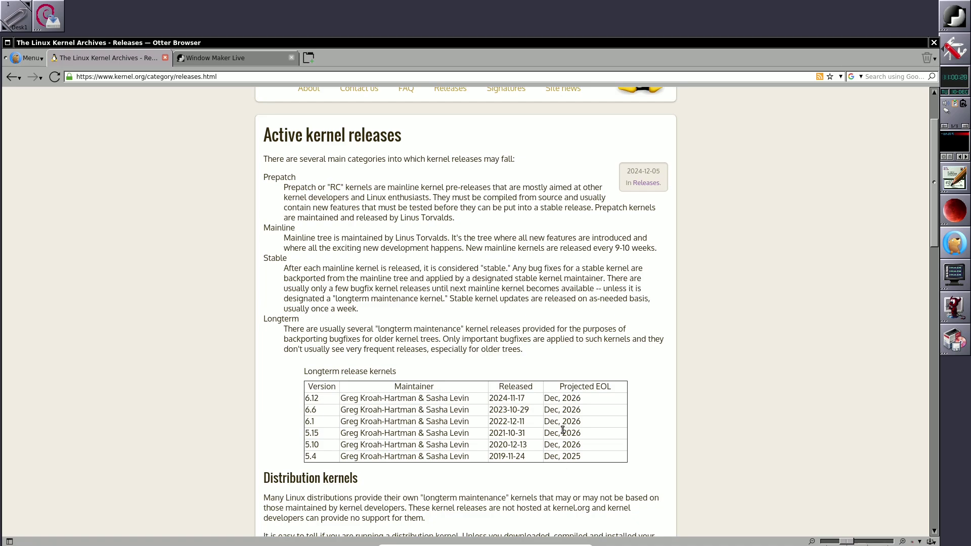
click(291, 57)
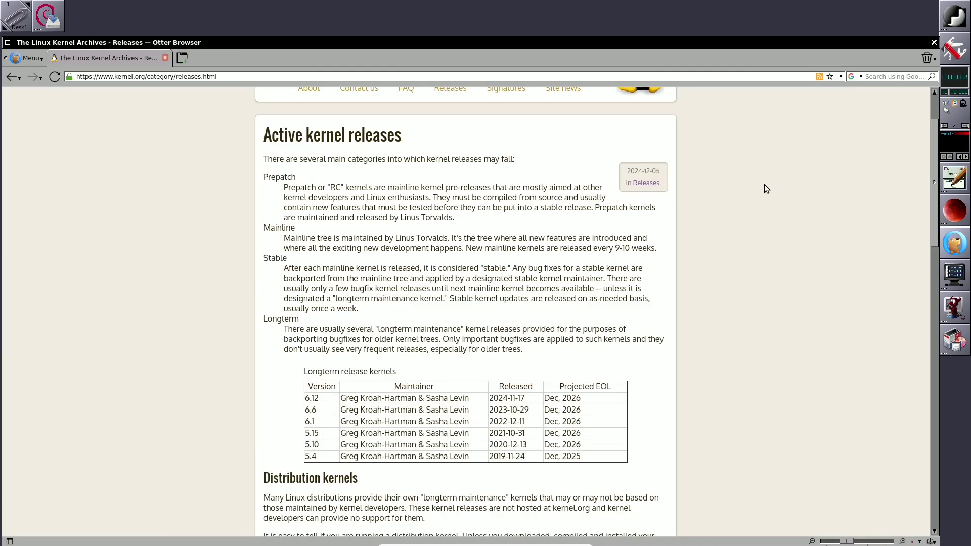
- Close the browser, launch Window Maker Preferences from the dock, scroll its panels, and close it
click(934, 42)
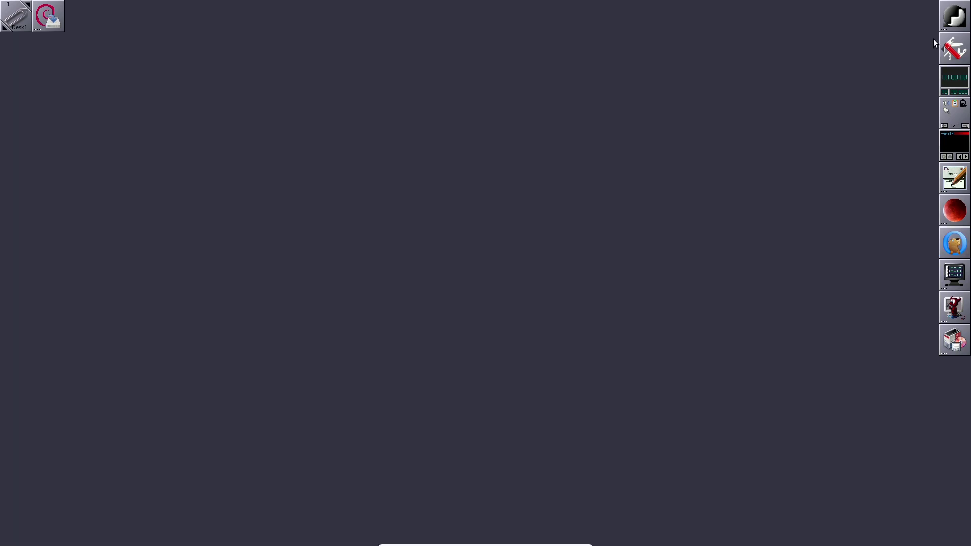
right_click(954, 19)
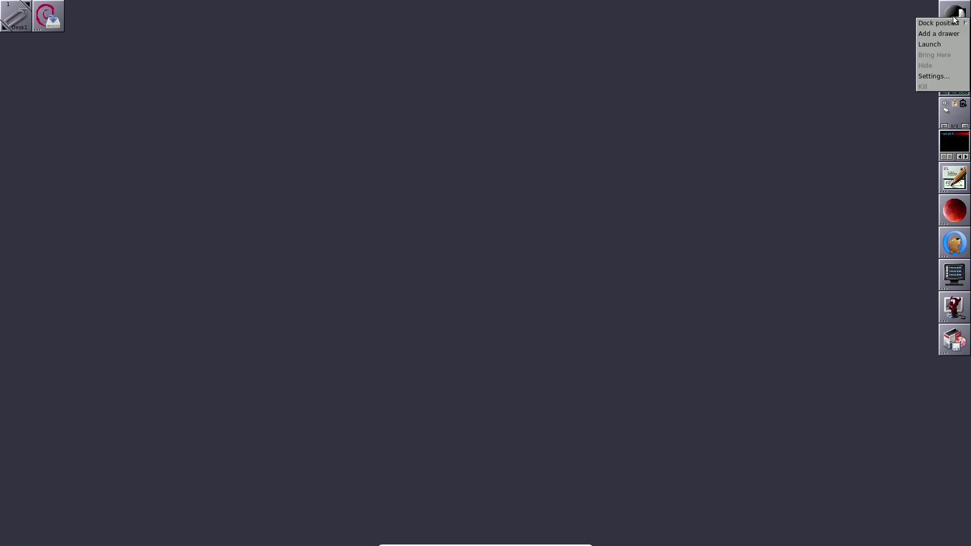
click(945, 45)
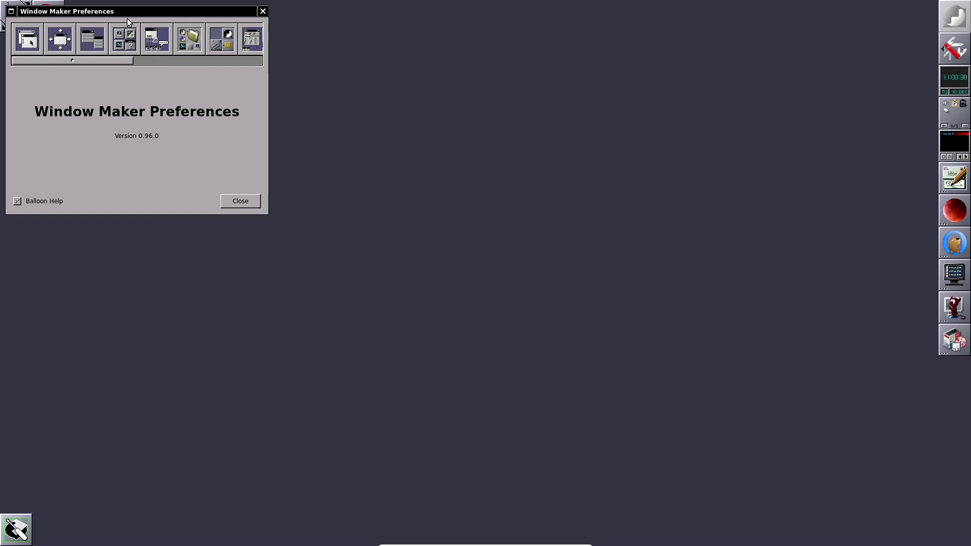
drag(275, 145, 325, 158)
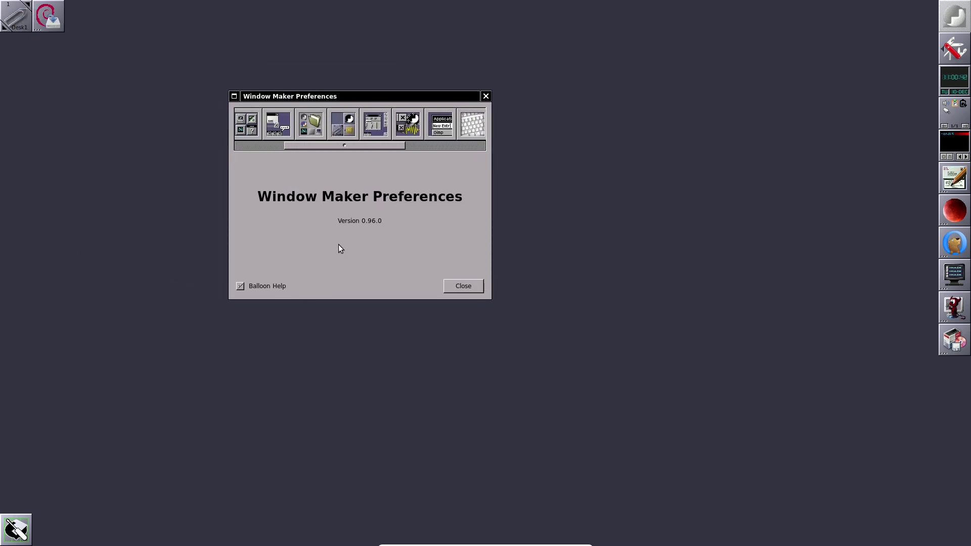
click(473, 285)
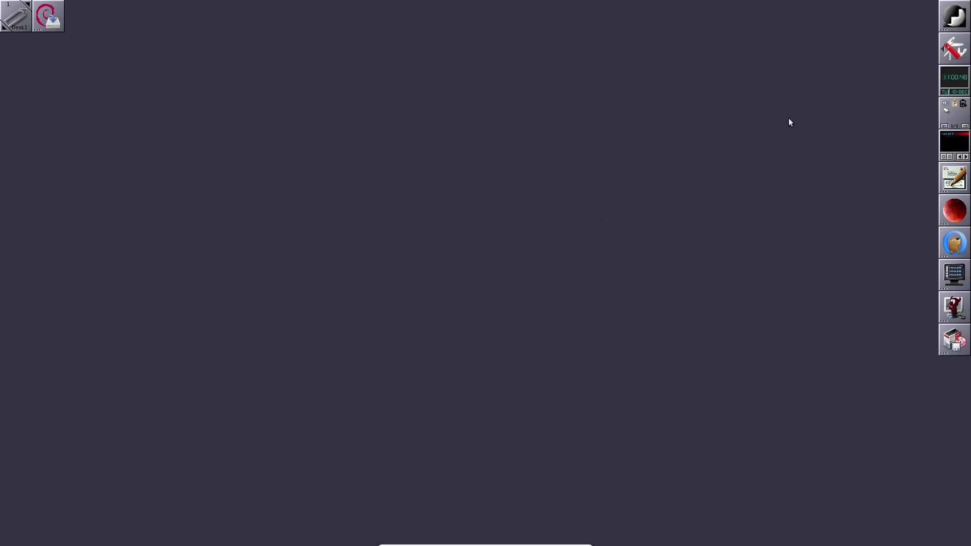
- Inspect the tool drawer and red sphere dock menus, then launch Synaptic from its dock icon
right_click(940, 51)
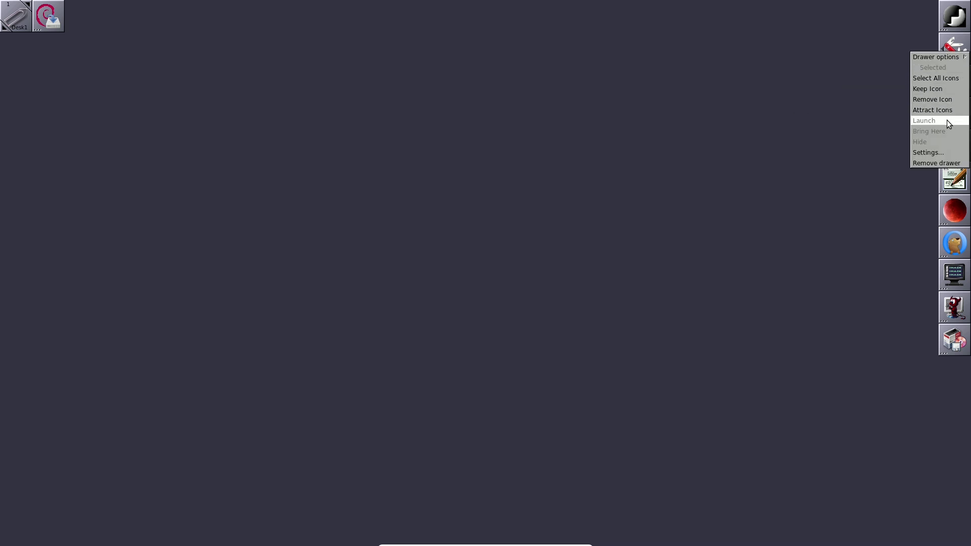
click(752, 154)
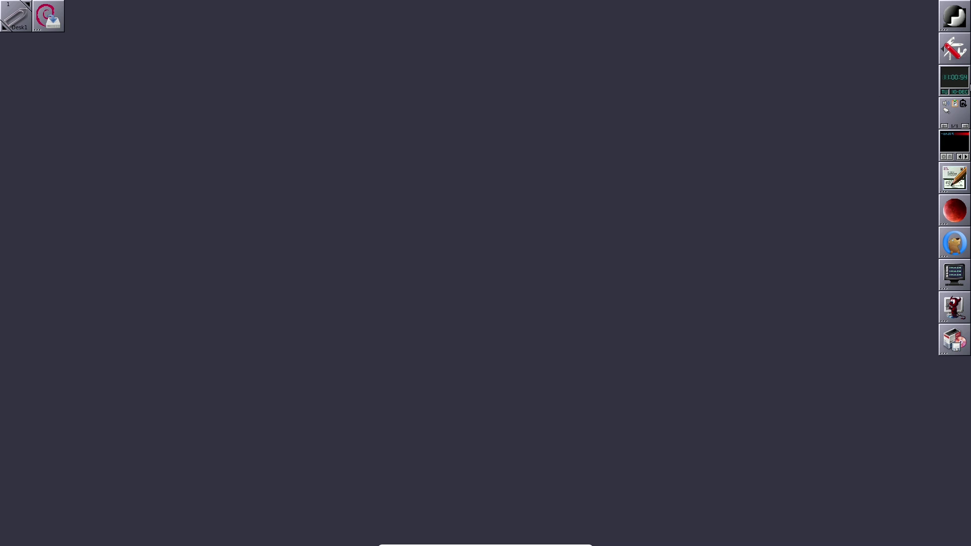
right_click(954, 217)
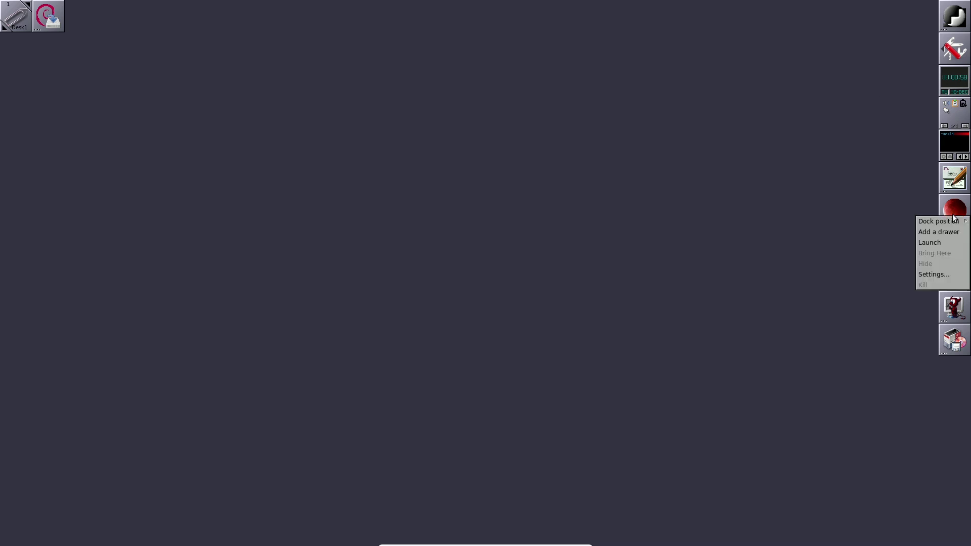
click(769, 234)
right_click(956, 349)
mouse_move(956, 354)
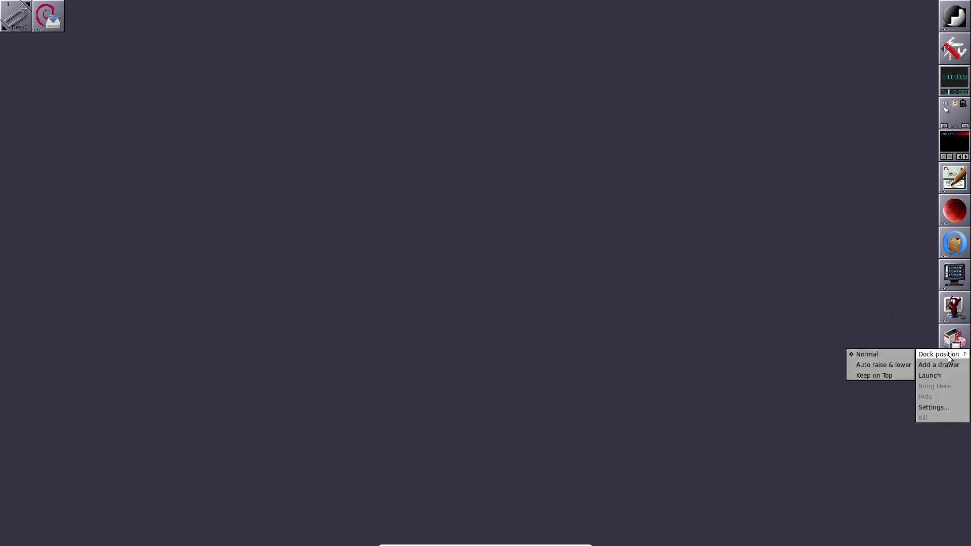
click(929, 375)
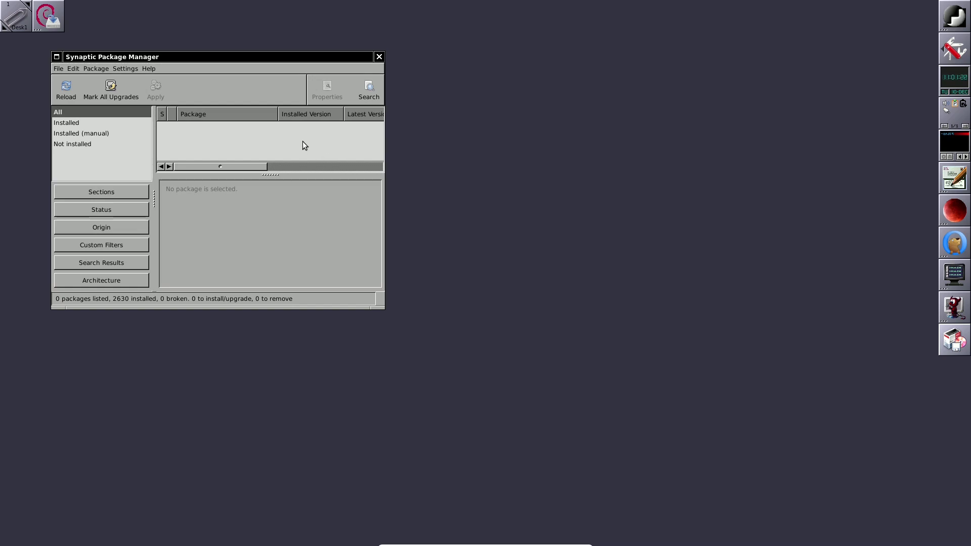
- Maximize the Synaptic Package Manager window to full screen
double_click(312, 59)
right_click(312, 58)
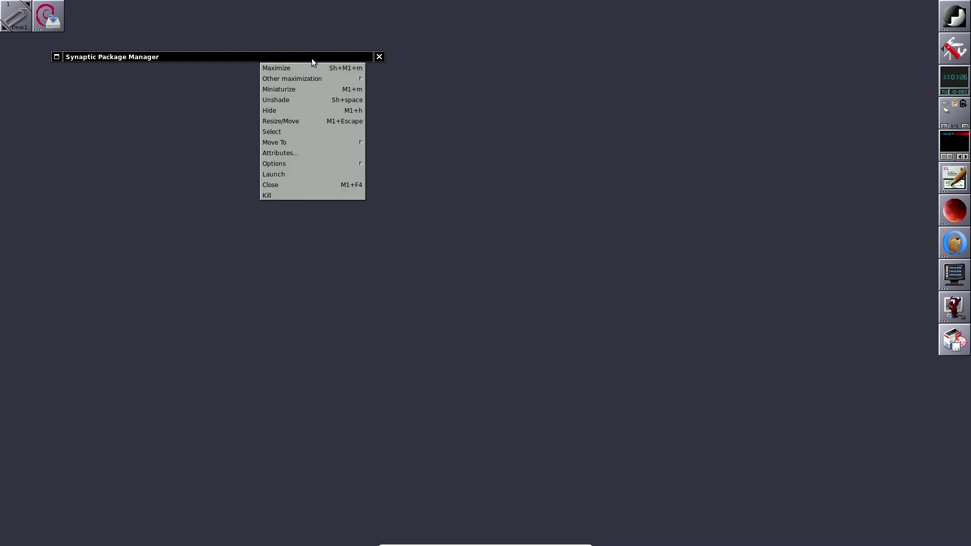
right_click(312, 59)
right_click(312, 59)
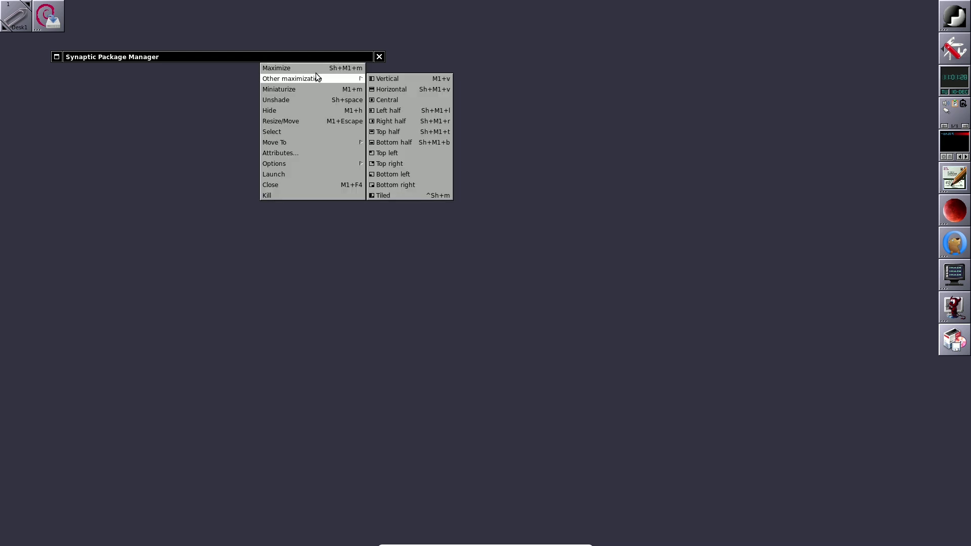
click(314, 69)
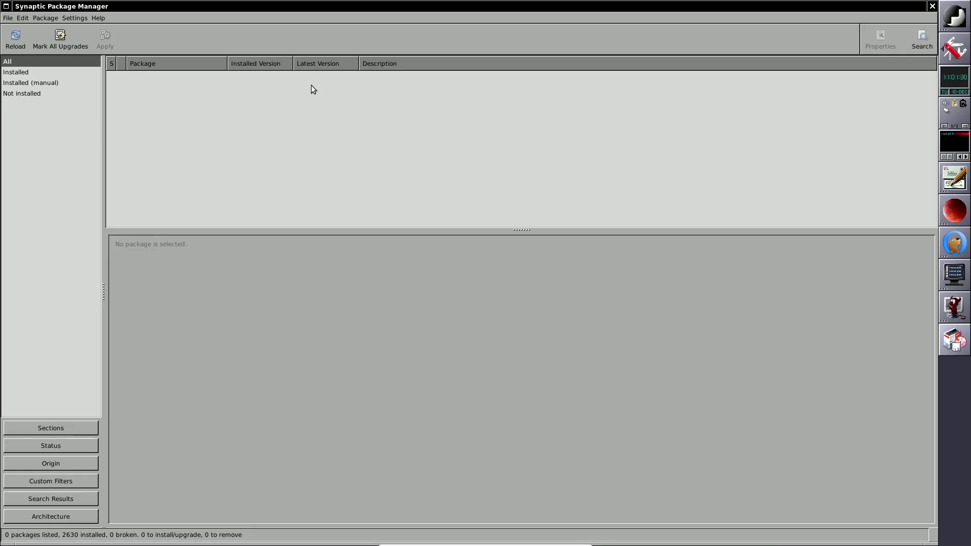
- List only the 2630 installed packages, sorted by the S status column
click(36, 74)
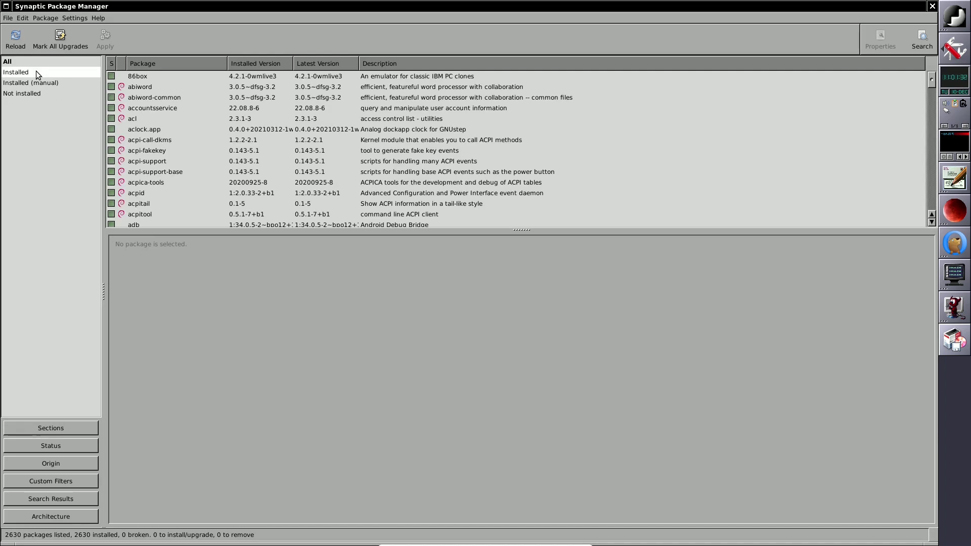
drag(305, 231, 307, 436)
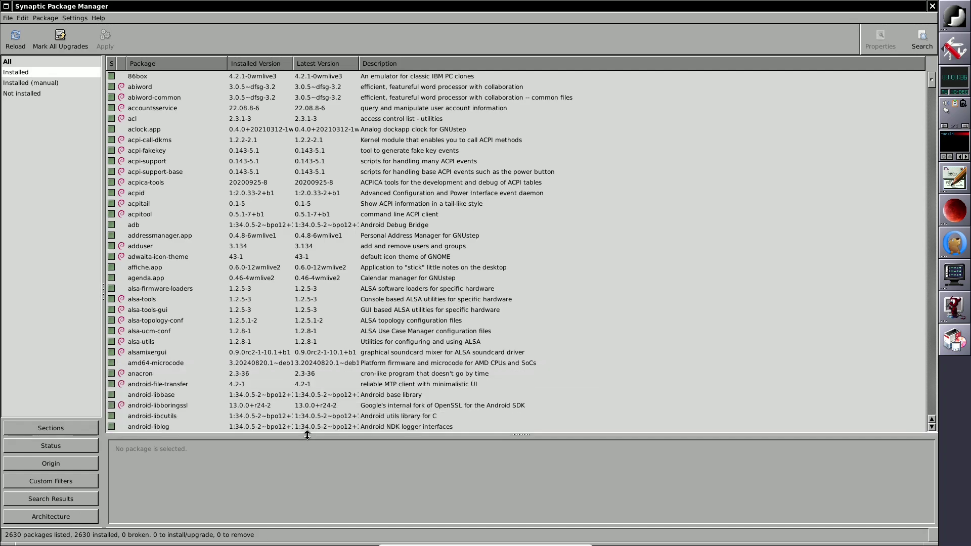
click(111, 63)
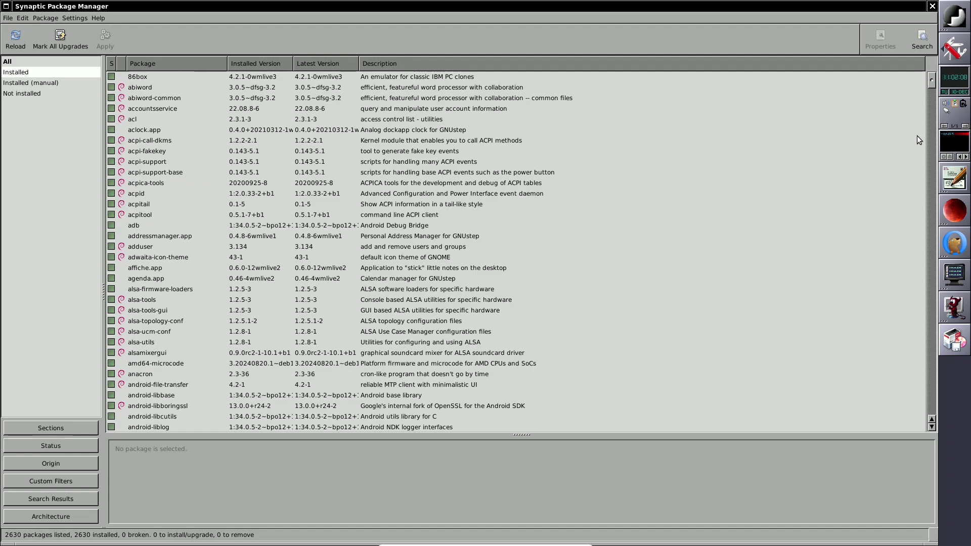
mouse_move(933, 81)
mouse_down()
mouse_move(932, 457)
mouse_move(926, 67)
mouse_up()
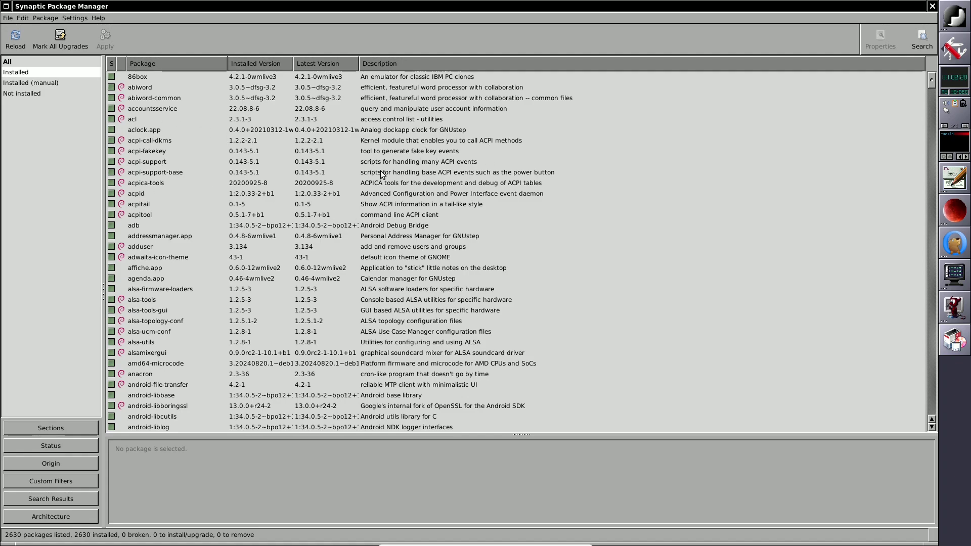
- Check the version 0.91.3 in Help > About, then close Synaptic
click(101, 19)
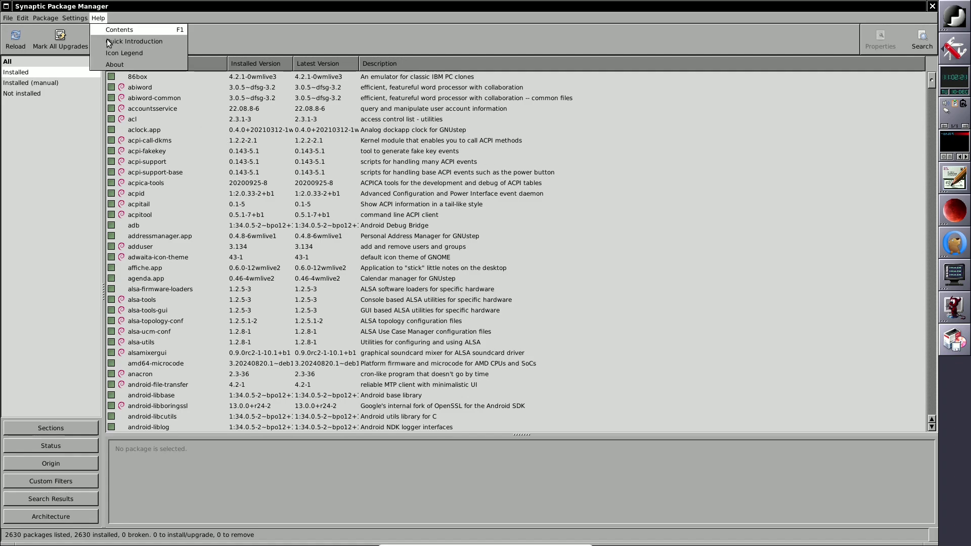
click(114, 64)
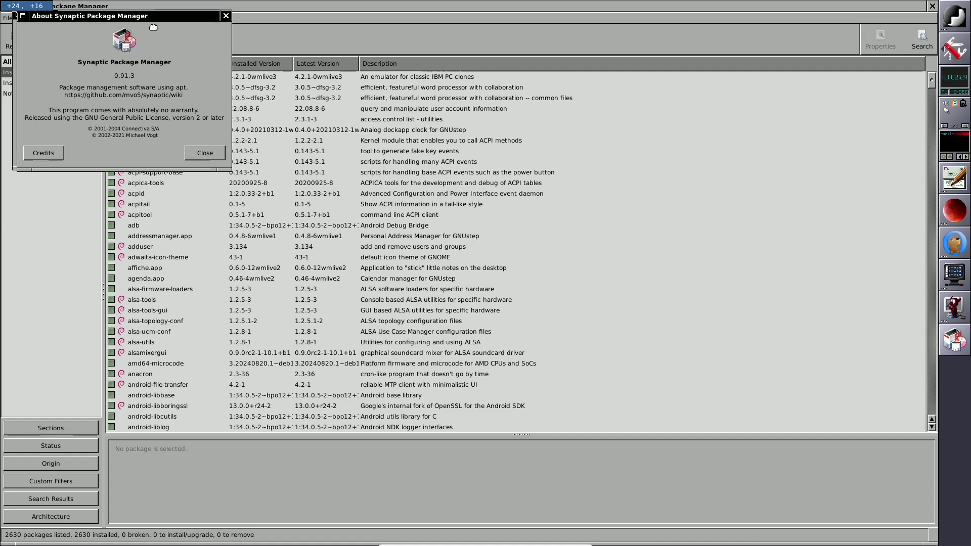
click(362, 227)
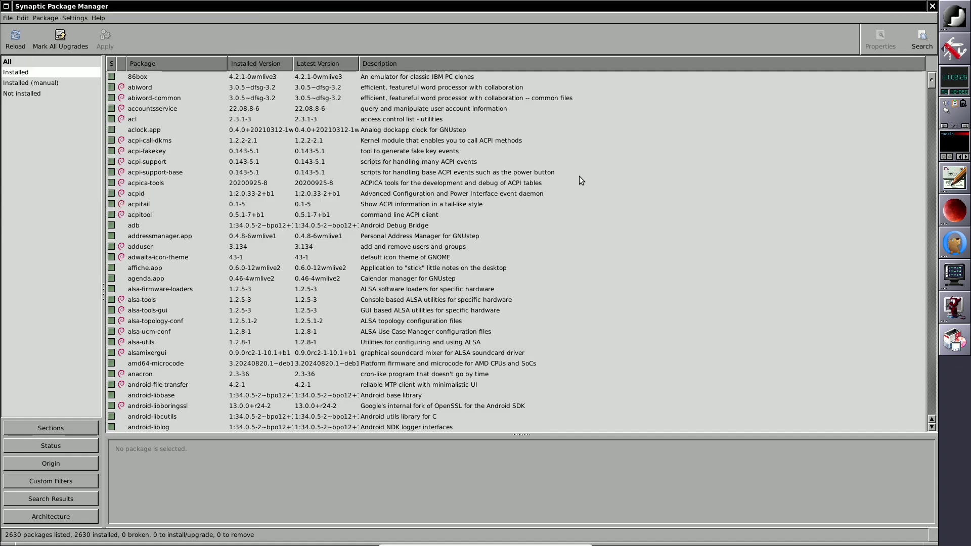
click(932, 7)
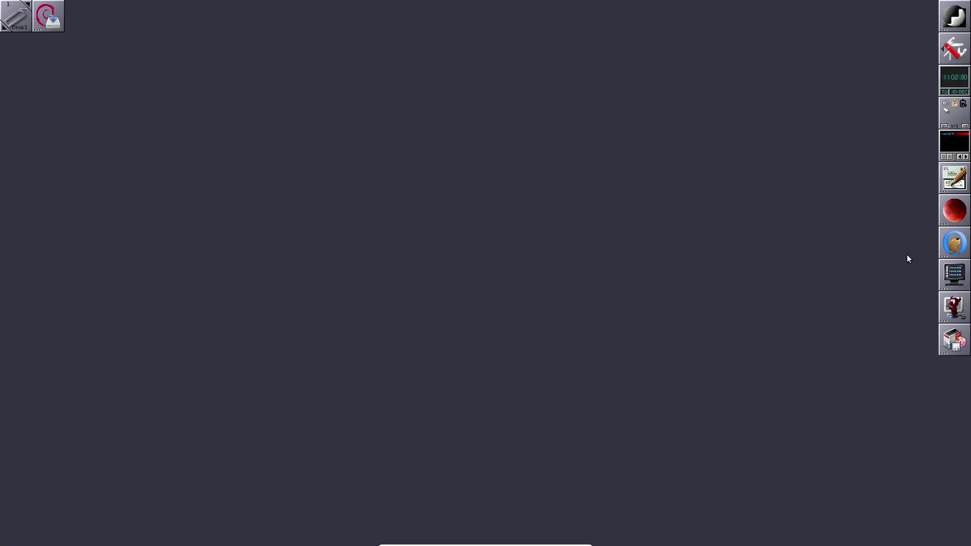
right_click(956, 276)
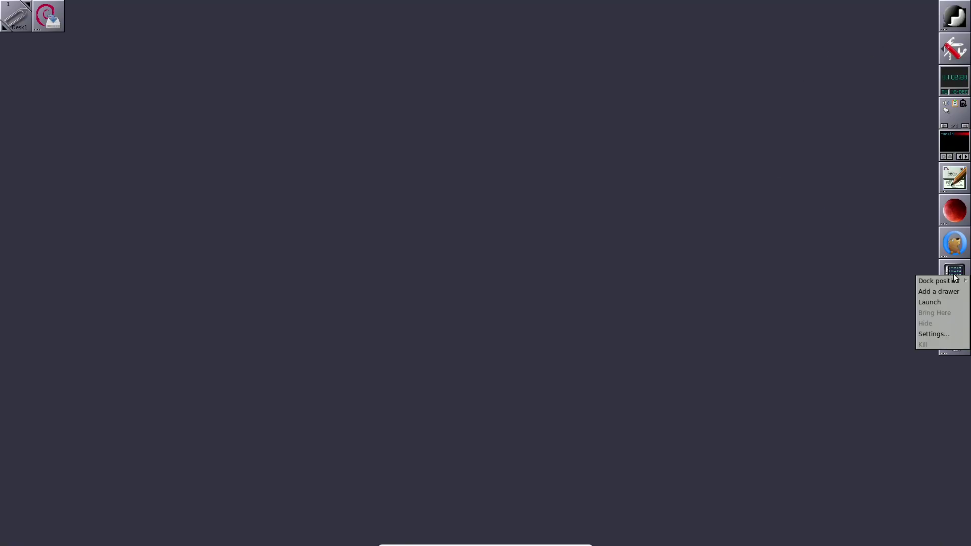
click(934, 301)
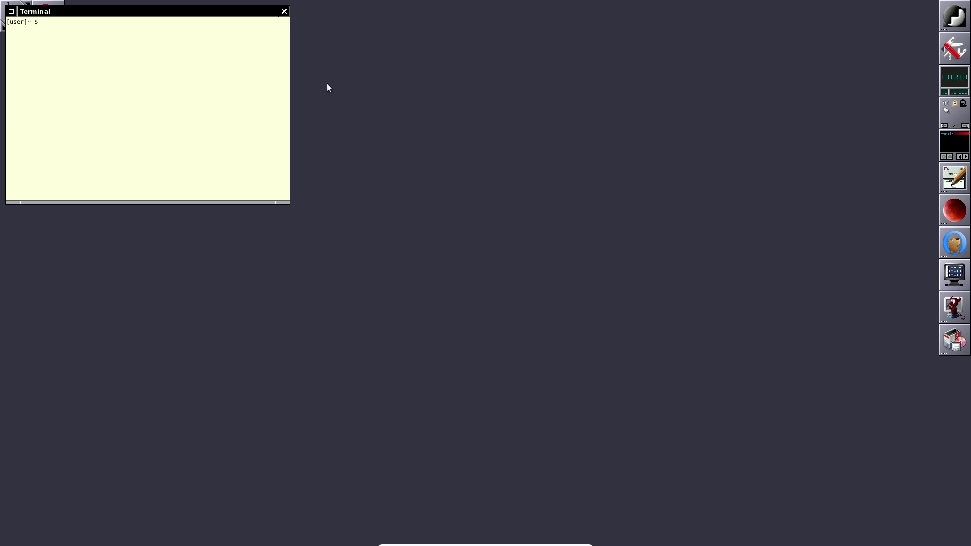
click(284, 11)
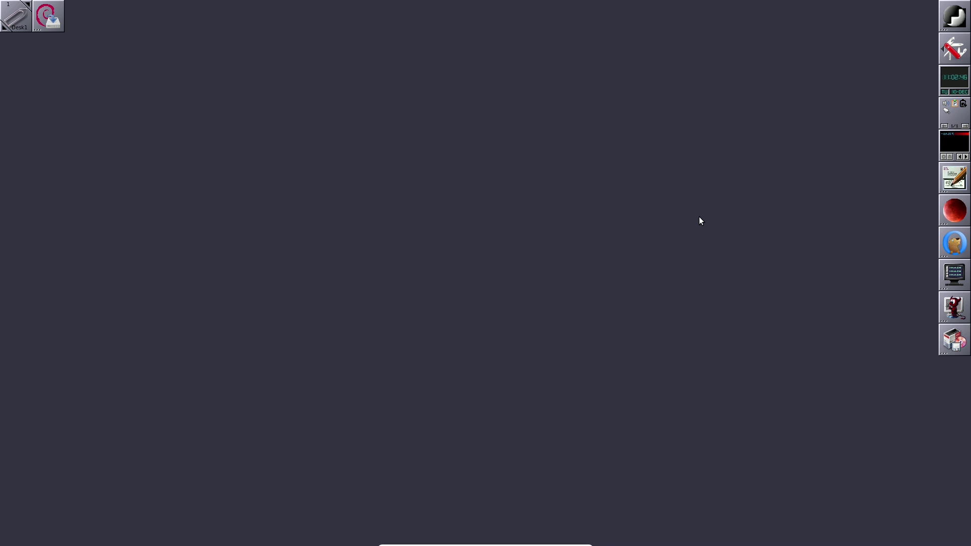
- Open the root menu's Settings submenu, listing Settings Manager through Task Manager
right_click(306, 166)
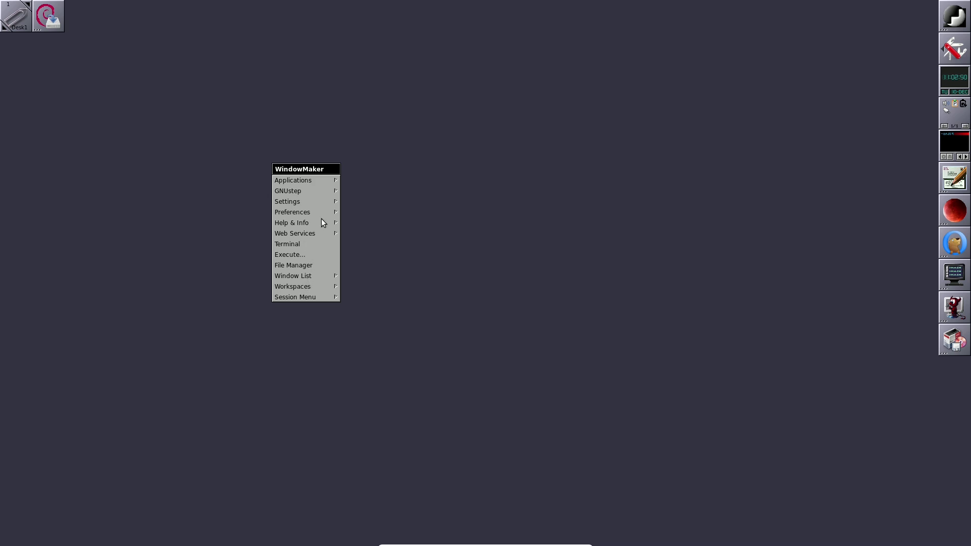
click(311, 182)
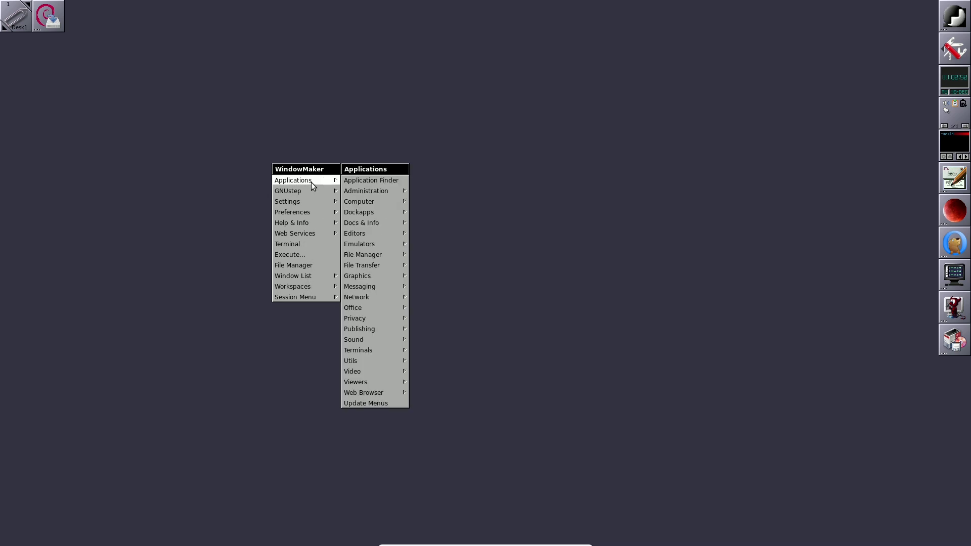
mouse_move(371, 354)
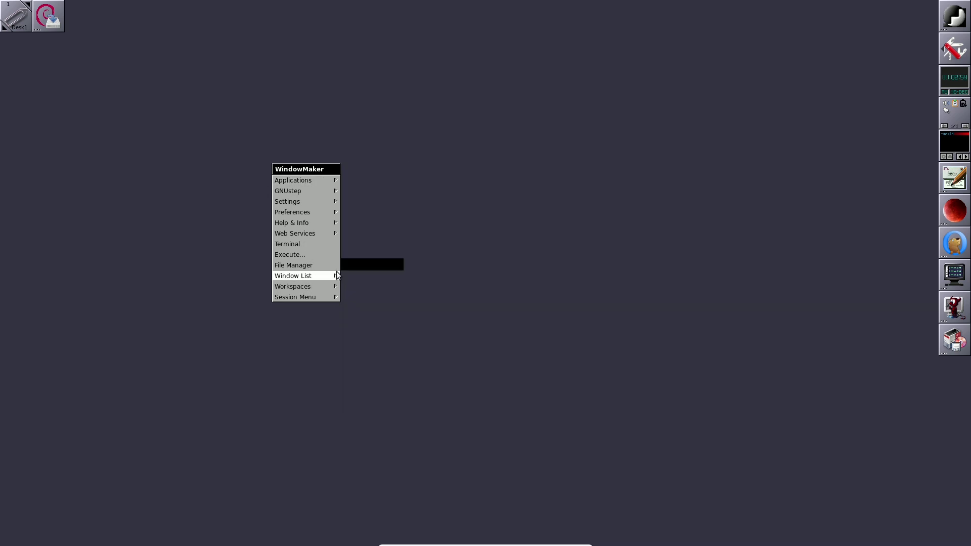
mouse_move(304, 205)
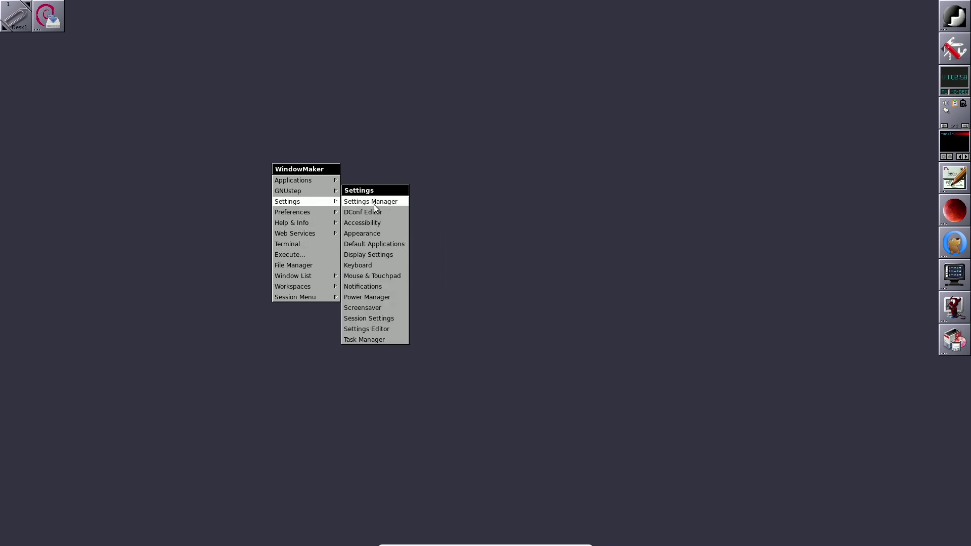
- Open Appearance settings, centre the window and set the widget style to BackStep
click(367, 234)
drag(129, 17, 396, 140)
click(329, 192)
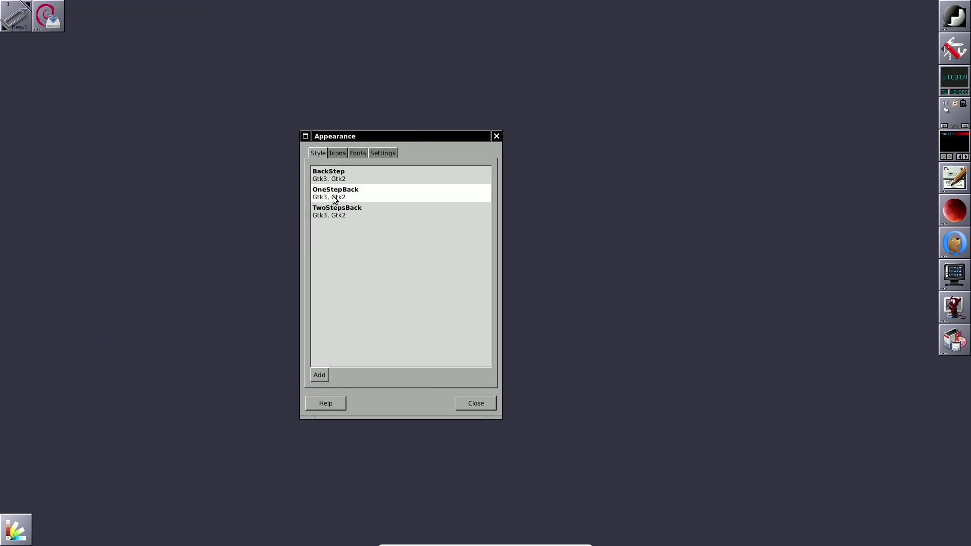
click(332, 174)
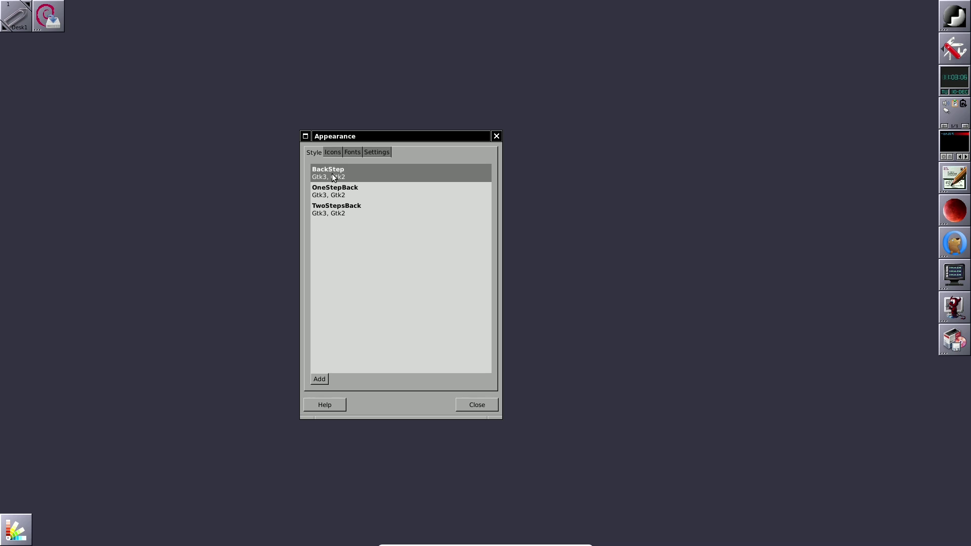
drag(369, 139, 417, 142)
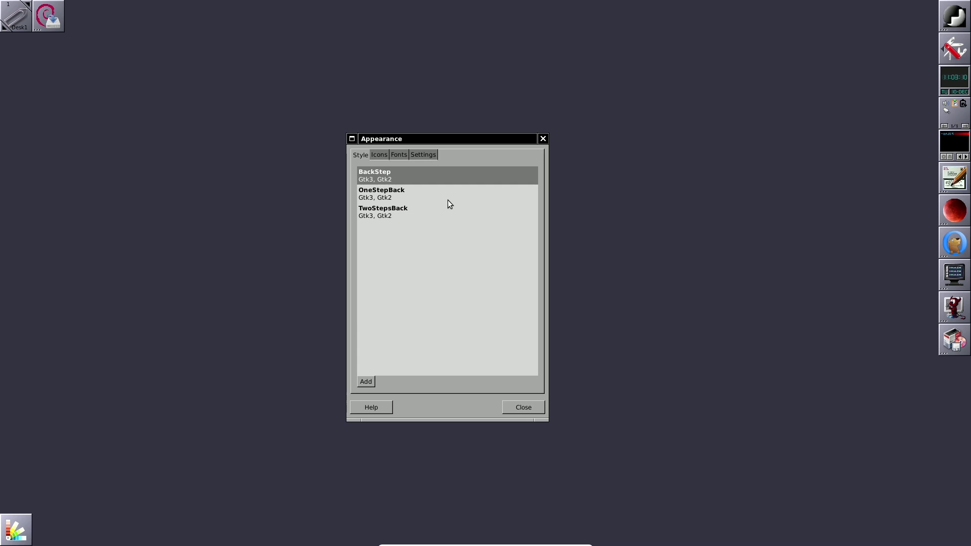
- Review the Icons, Fonts and Settings tabs, then close Appearance settings
click(384, 156)
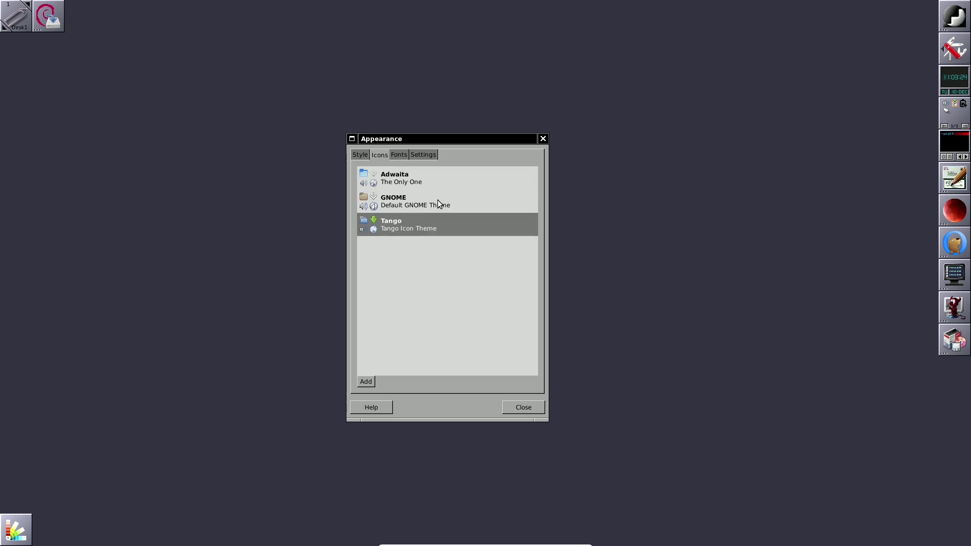
click(402, 154)
click(423, 158)
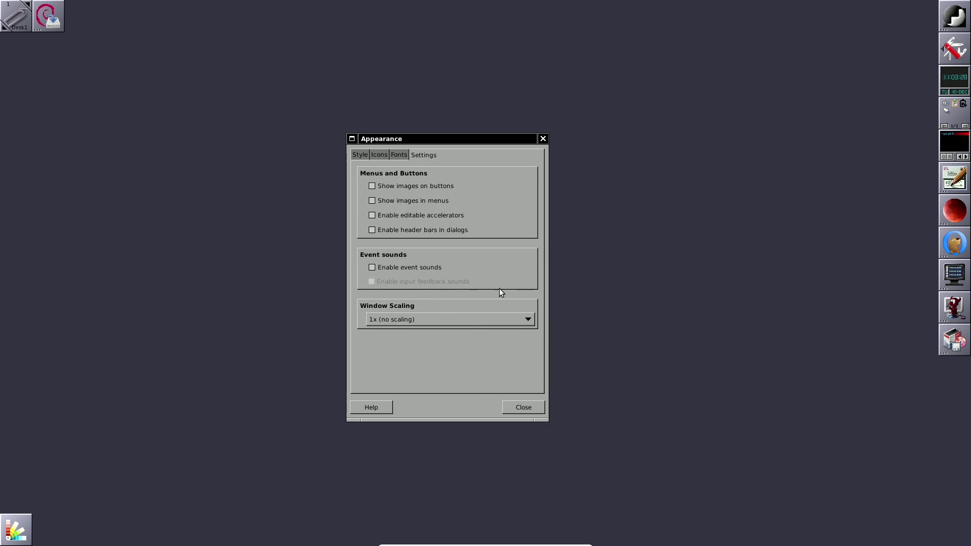
click(521, 410)
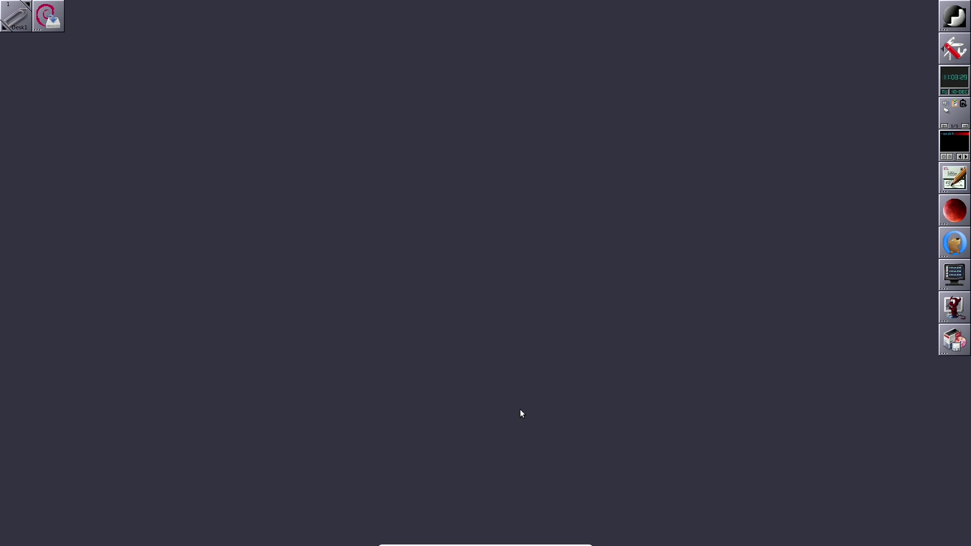
- Launch PCManFM-qt from the desktop menu's Applications > File Manager submenu
right_click(433, 120)
mouse_move(447, 137)
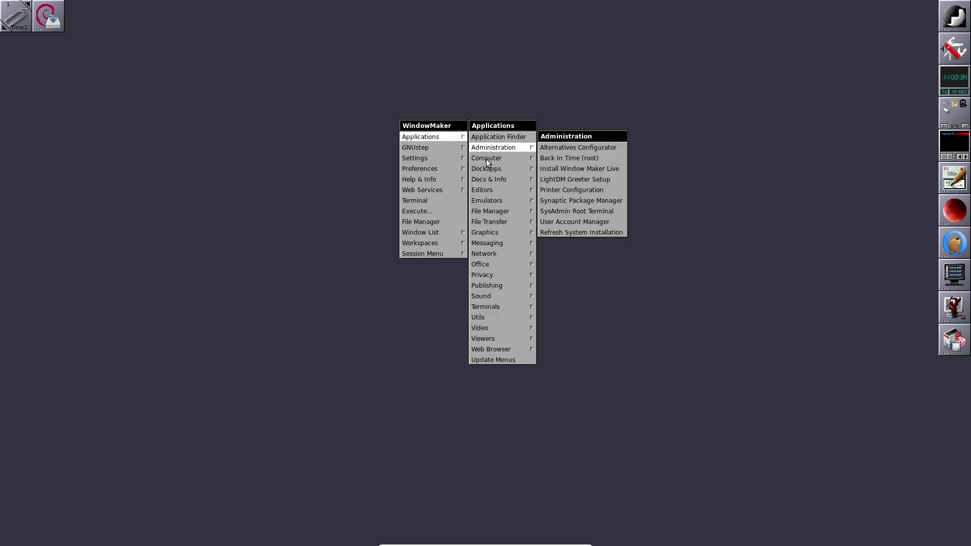
mouse_move(494, 201)
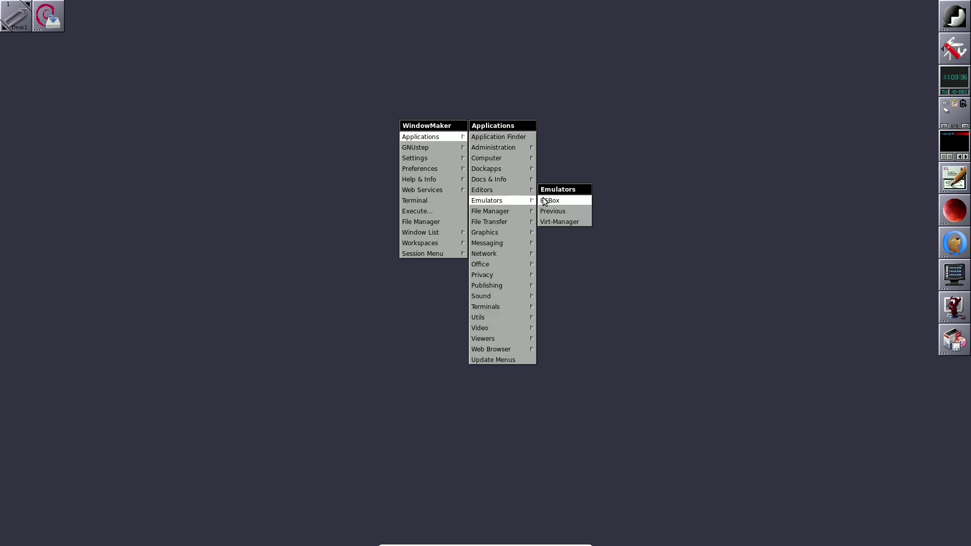
mouse_move(521, 213)
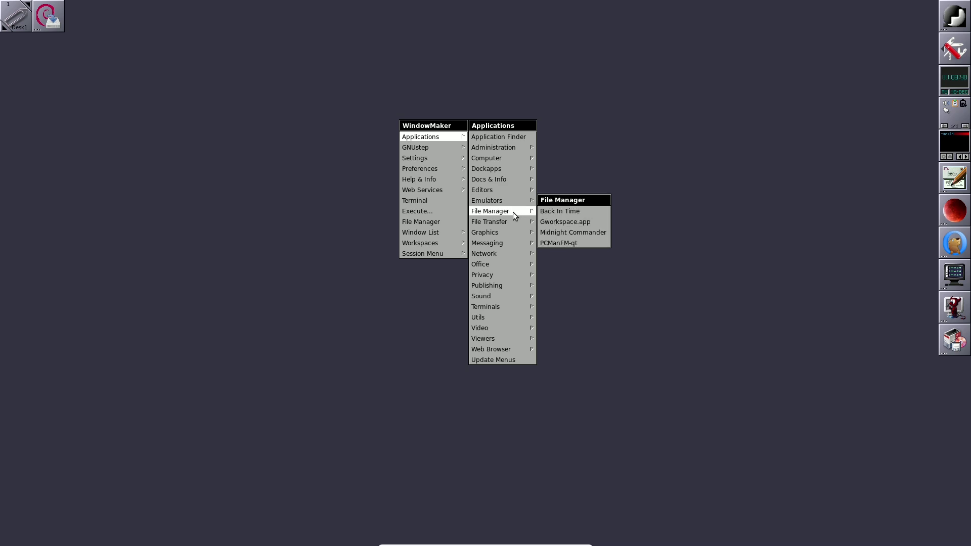
click(557, 242)
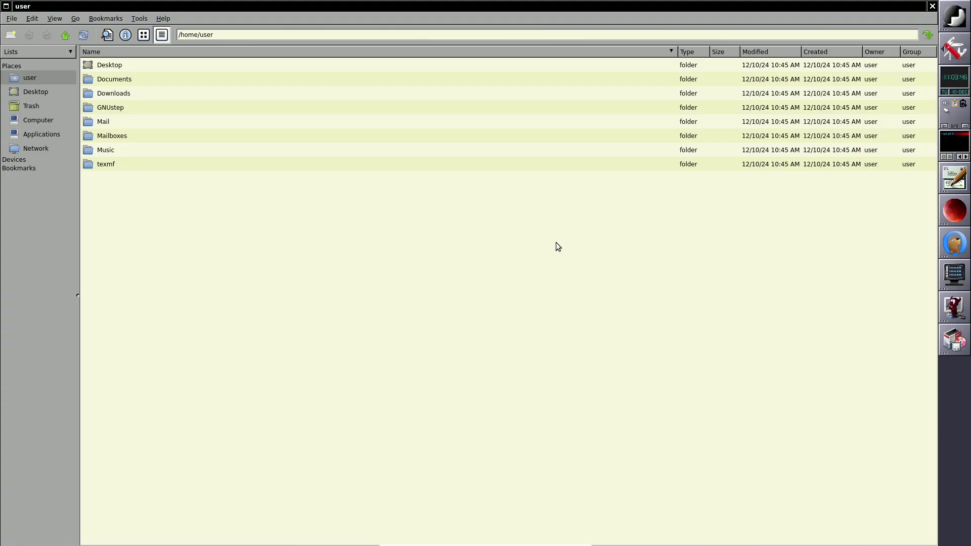
- Check PCManFM-Qt's version 1.2.1 in Help > About, then show the Applications place
click(163, 19)
click(175, 30)
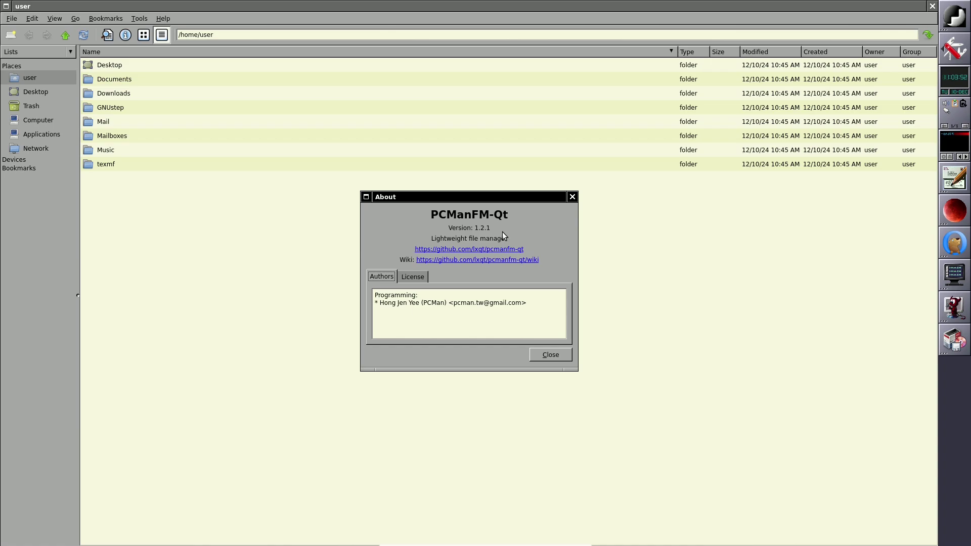
click(547, 359)
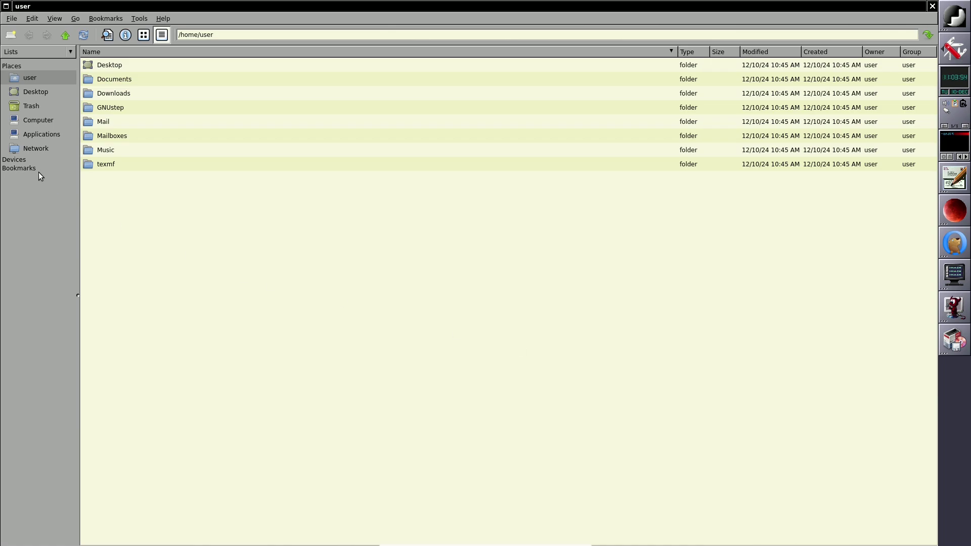
click(44, 135)
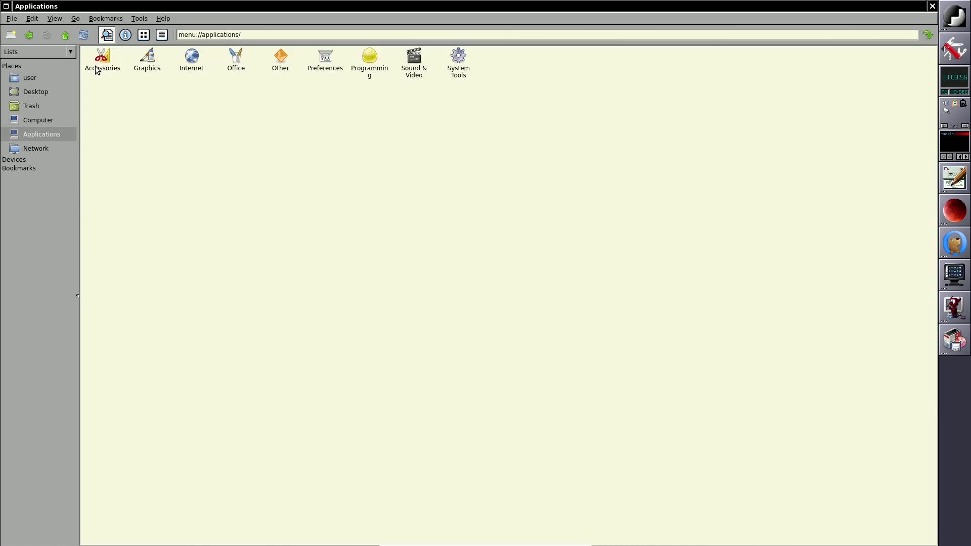
- Browse the Accessories category, then open the Graphics category
double_click(97, 71)
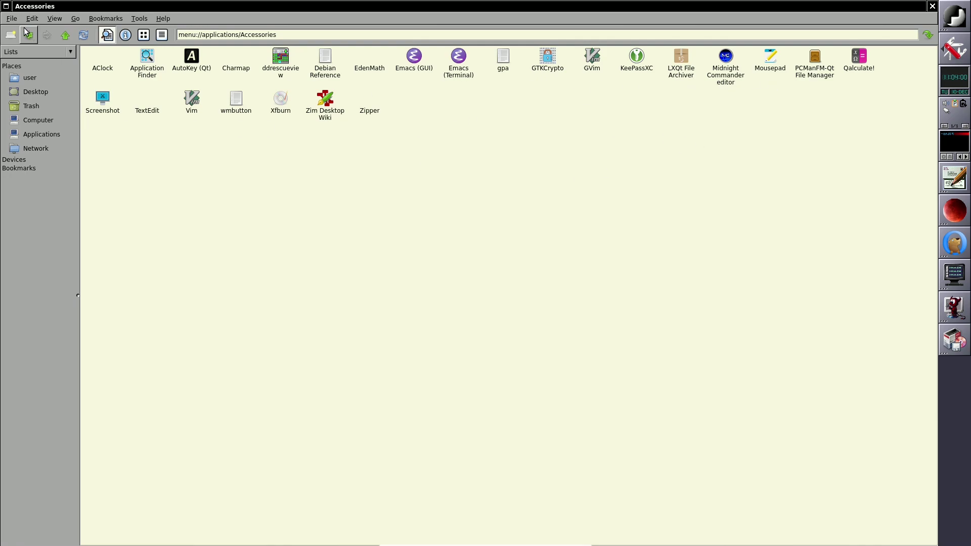
click(28, 34)
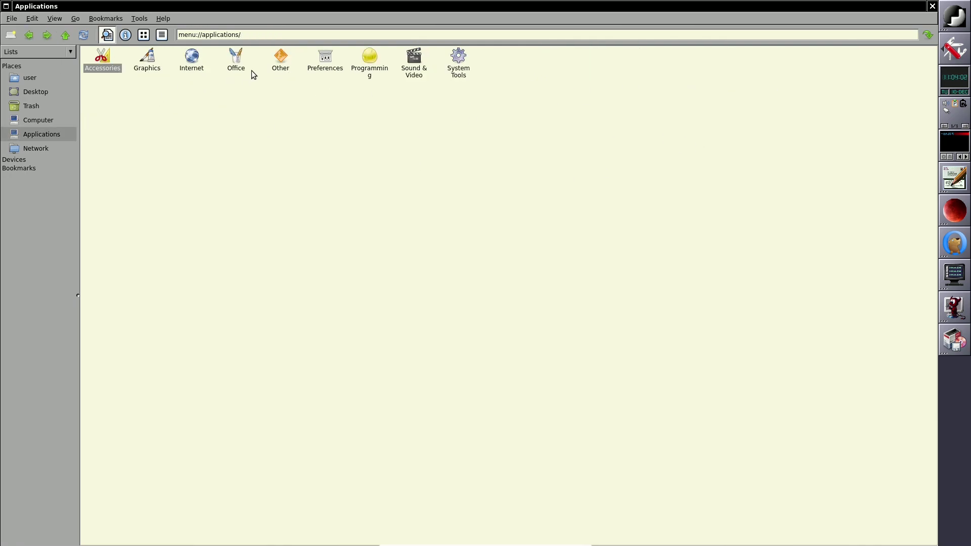
double_click(155, 70)
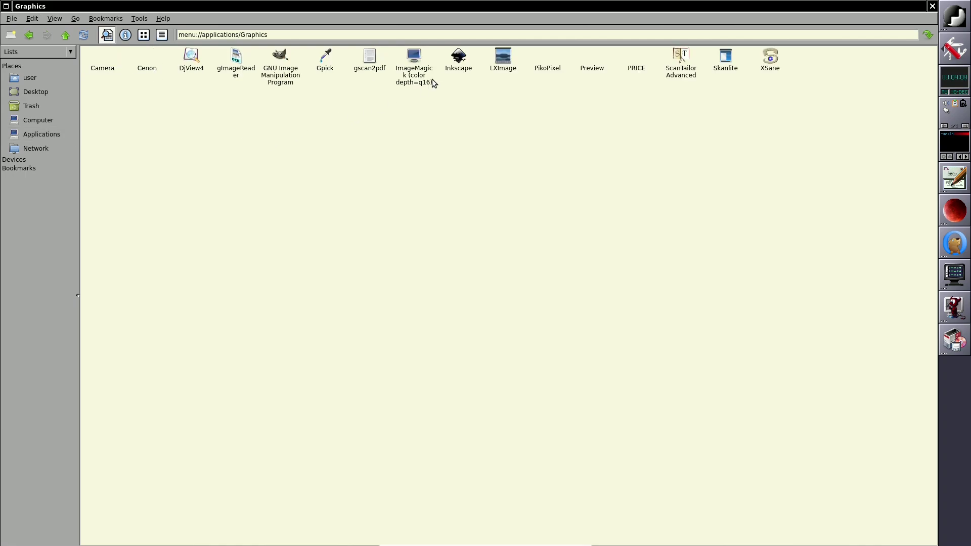
- Launch GIMP and Inkscape from Graphics, then return to the Applications categories
right_click(287, 66)
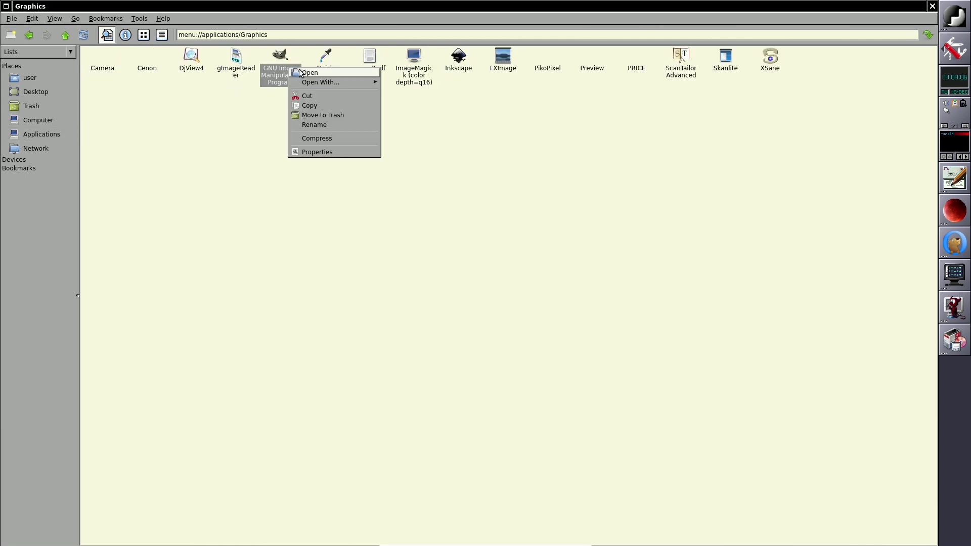
key(Escape)
right_click(466, 70)
key(Escape)
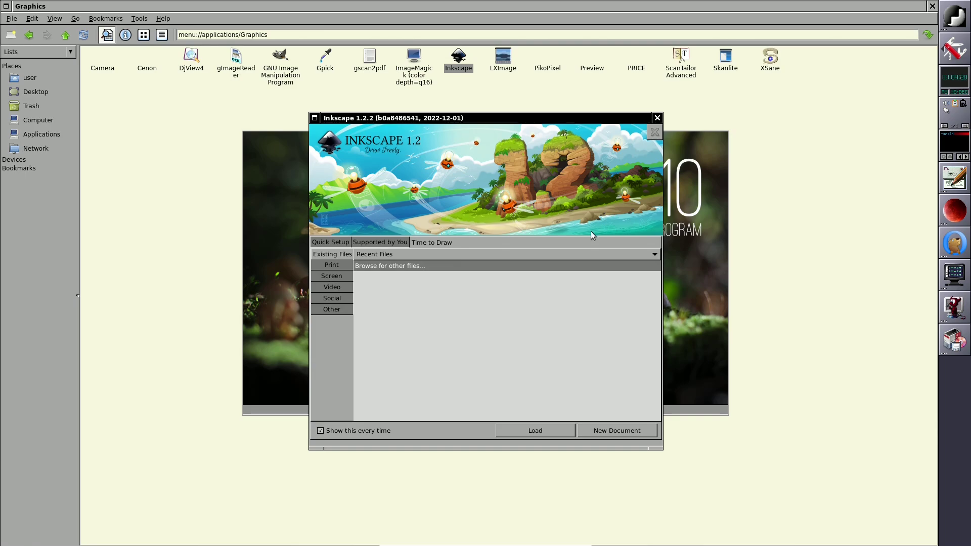
click(681, 247)
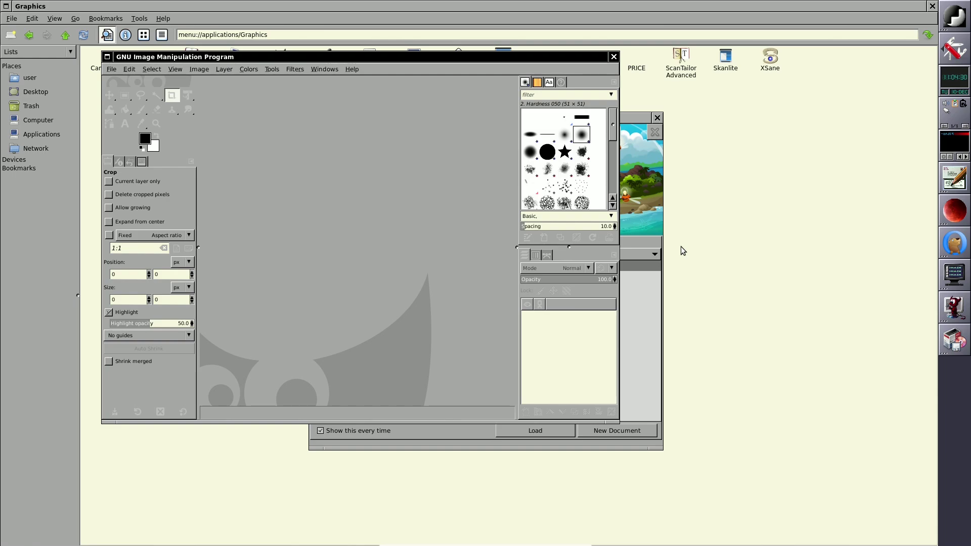
click(715, 244)
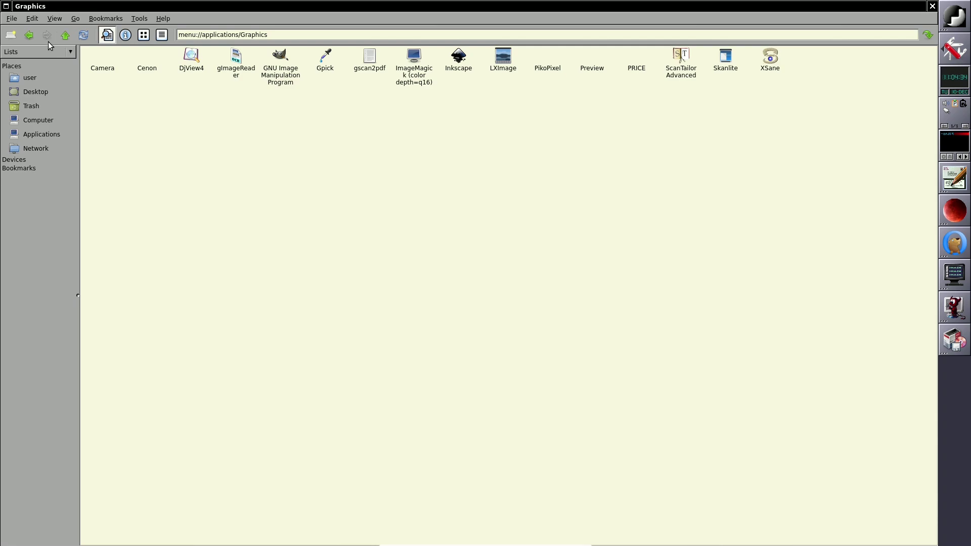
click(28, 34)
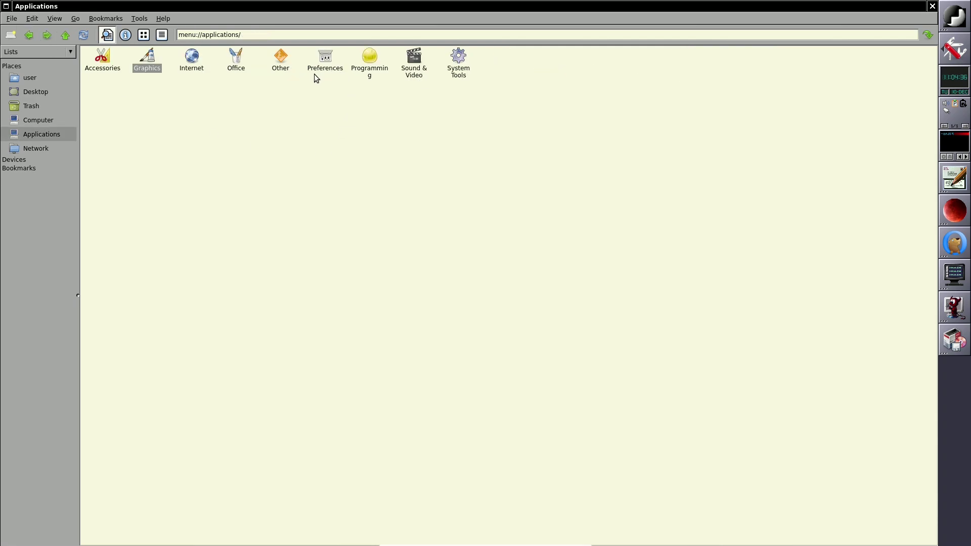